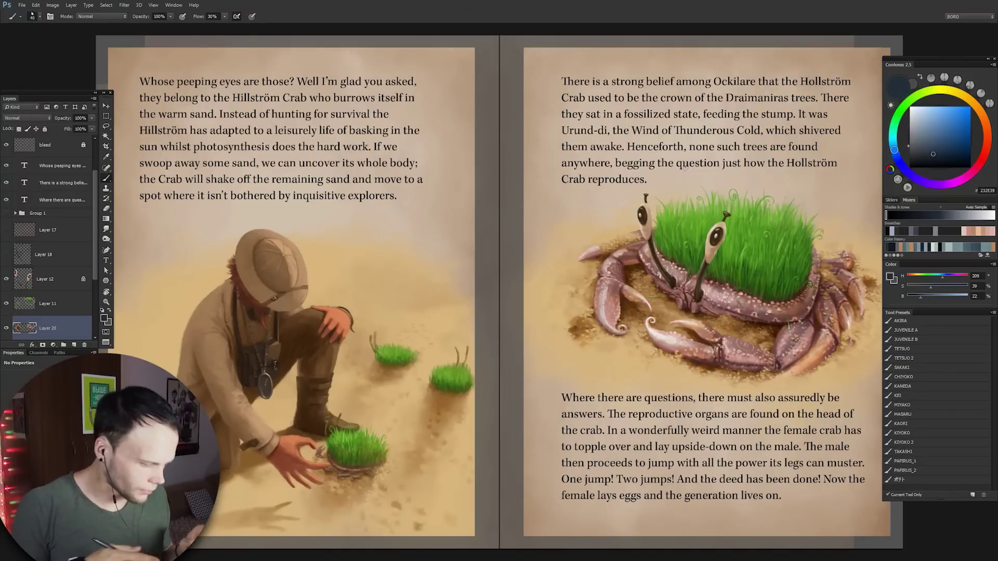
Zoom in on the kneeling explorer illustration on the left page in Photoshop
key("ctrl+plus")
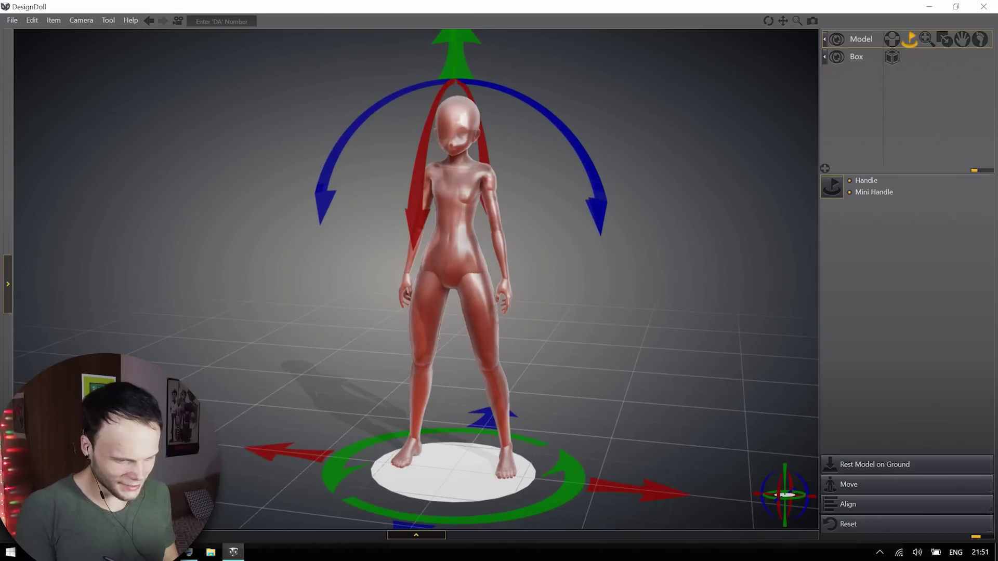
Lift the mannequin's arm to shoulder height, orbit around it, and go back to Photoshop
left_click(891, 44)
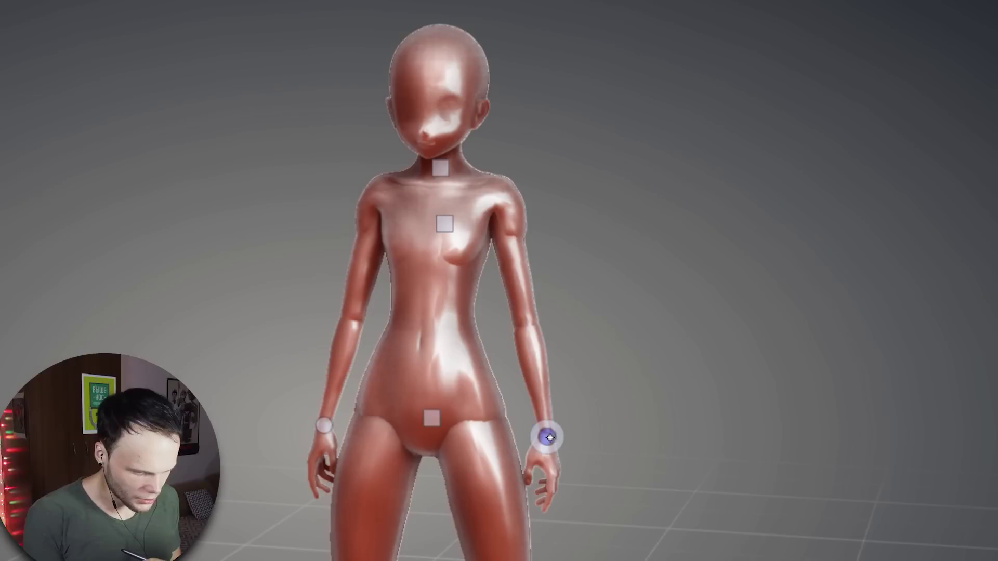
left_click_drag(506, 281, 553, 241)
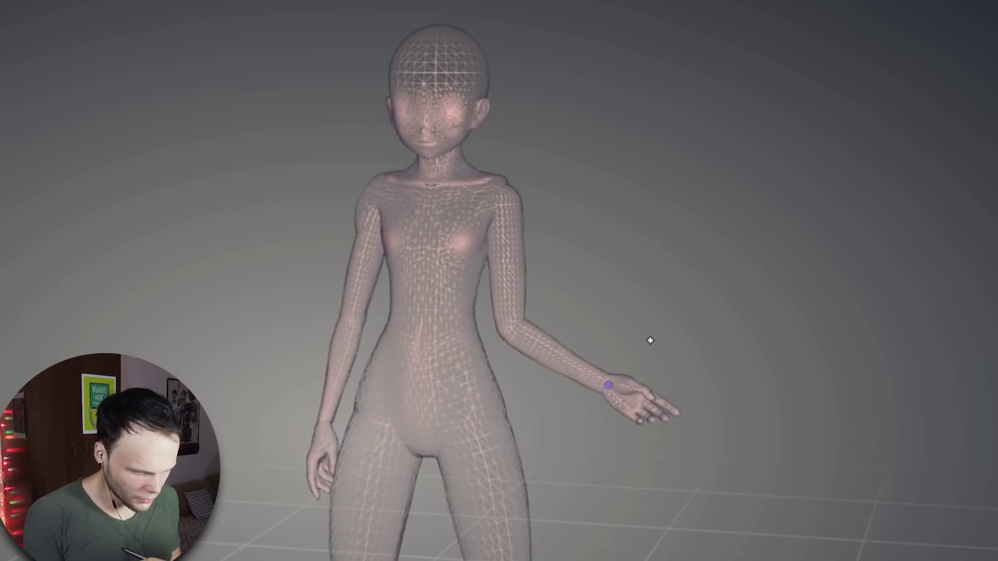
left_click_drag(650, 340, 699, 380)
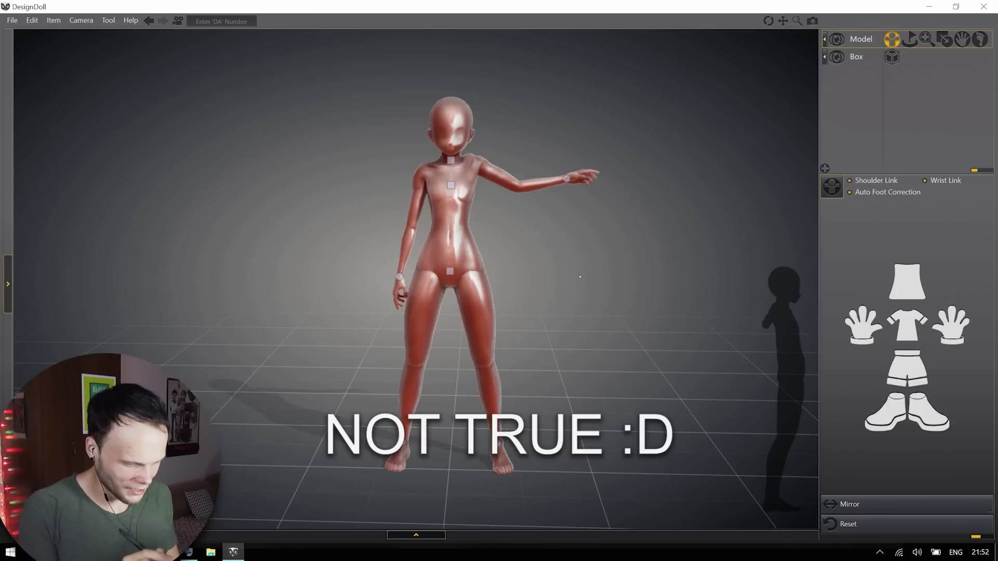
left_click_drag(603, 263, 558, 293, "alt")
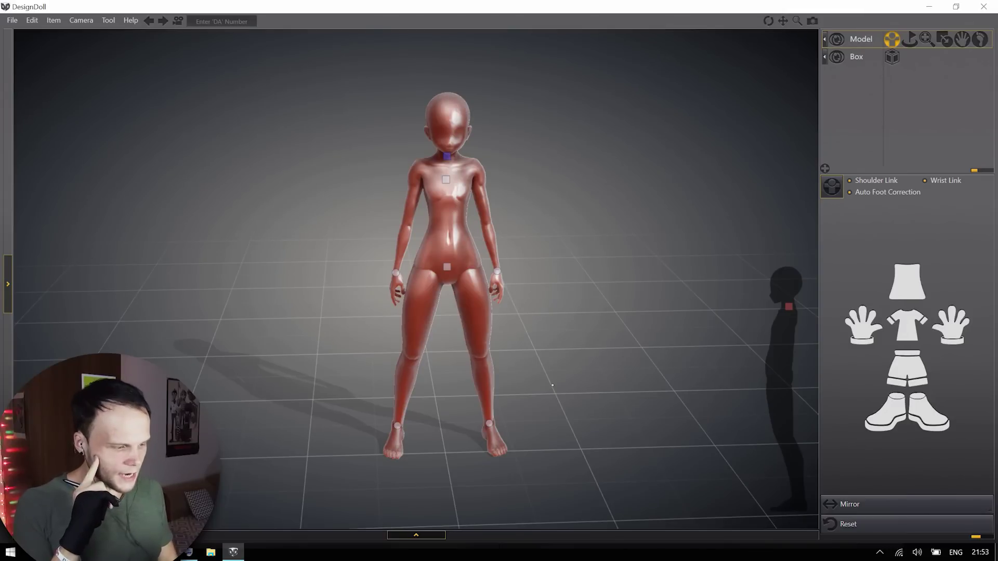
key("alt+Tab")
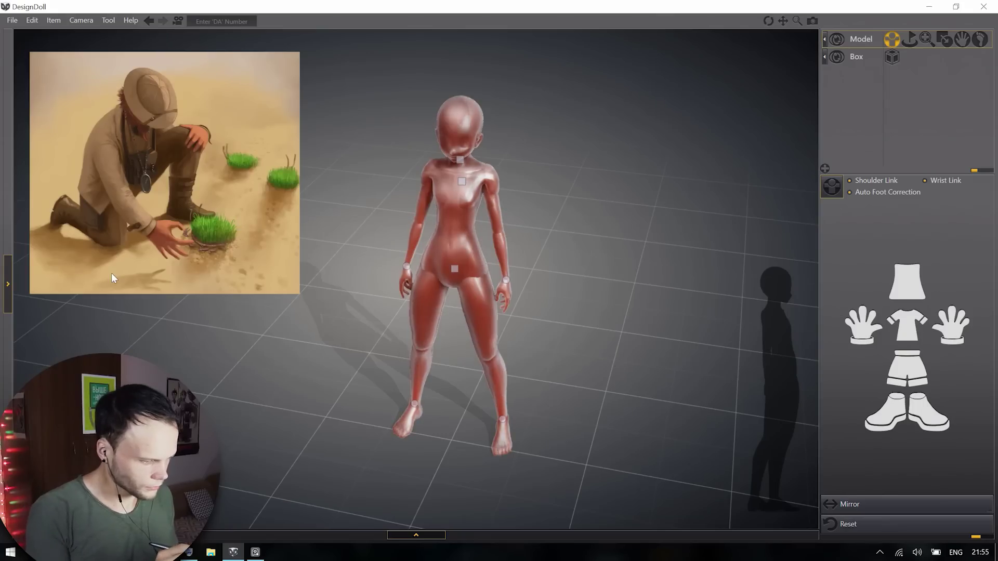
Apply the silver metallic material preset to the mannequin in place of the glossy red
left_click(416, 534)
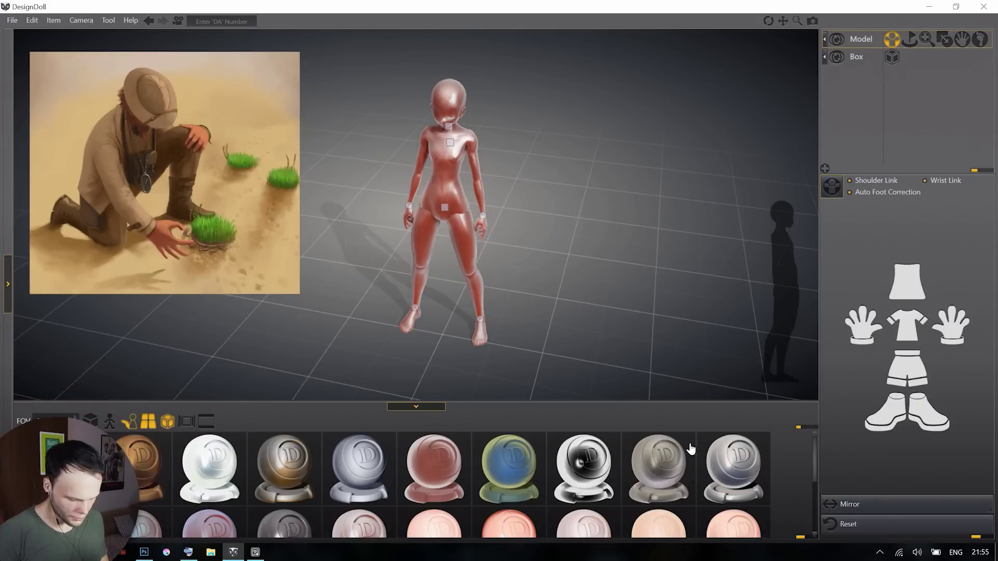
left_click(746, 450)
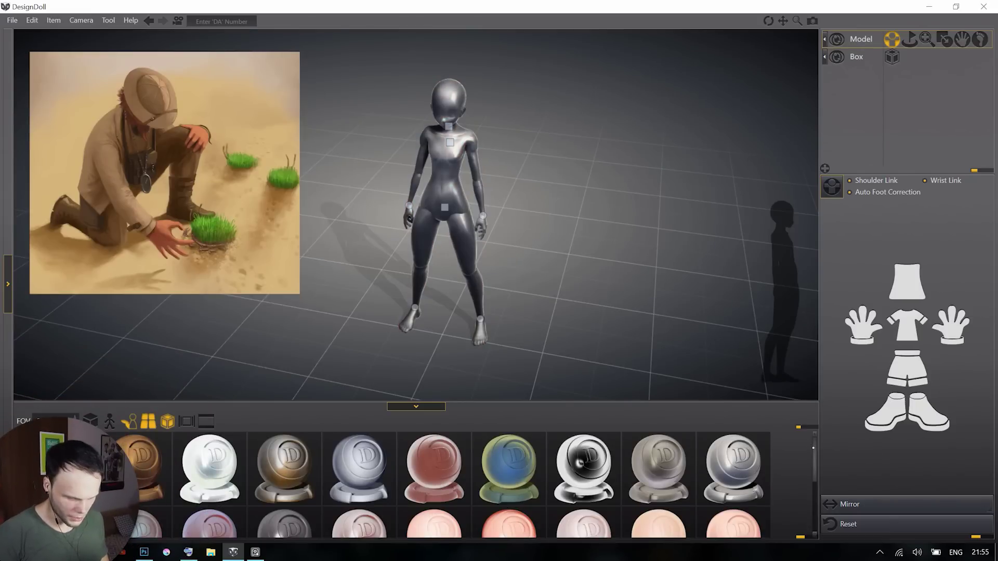
left_click_drag(814, 453, 807, 503)
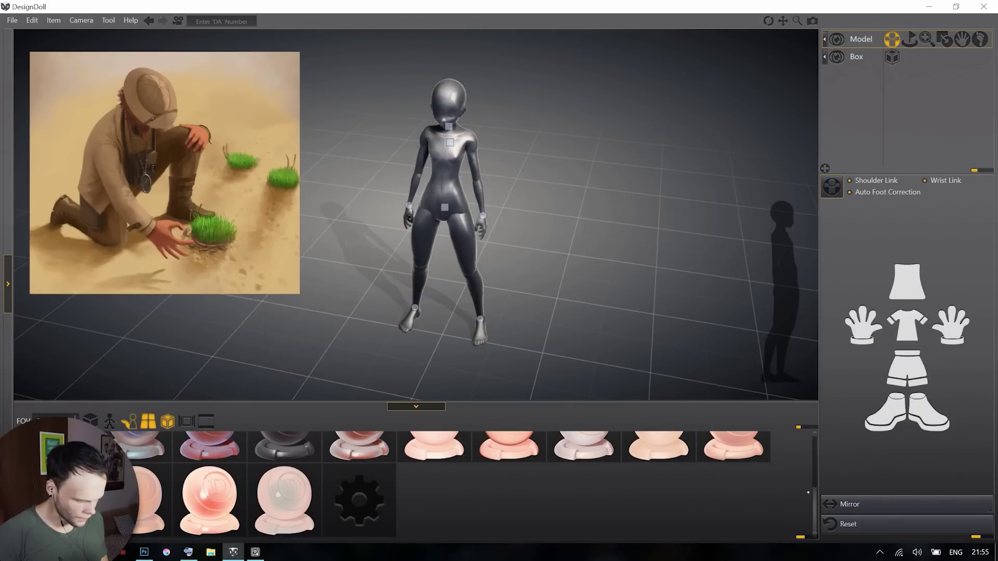
scroll(808, 492, "up", 2)
scroll(811, 502, "down", 3)
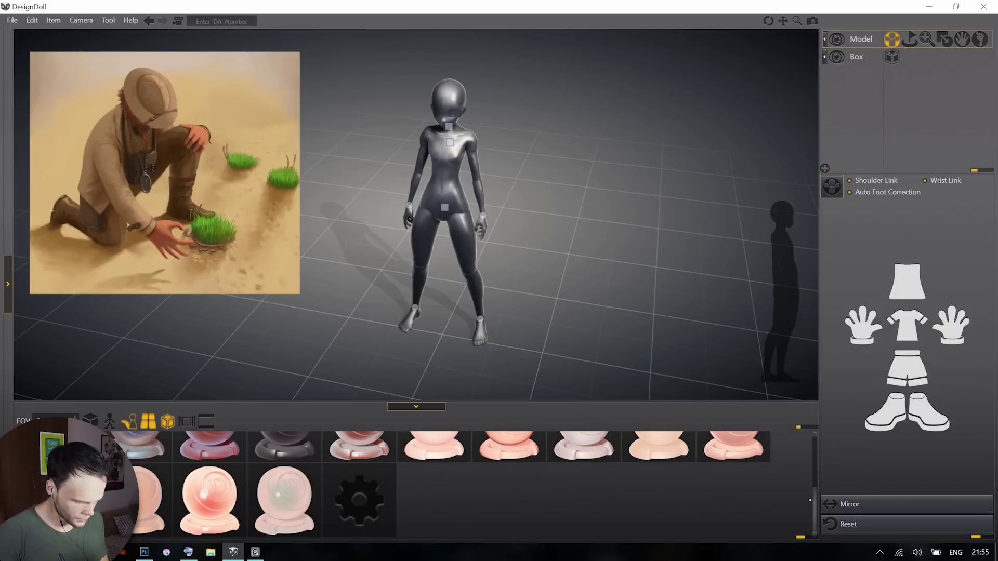
scroll(675, 445, "up", 2)
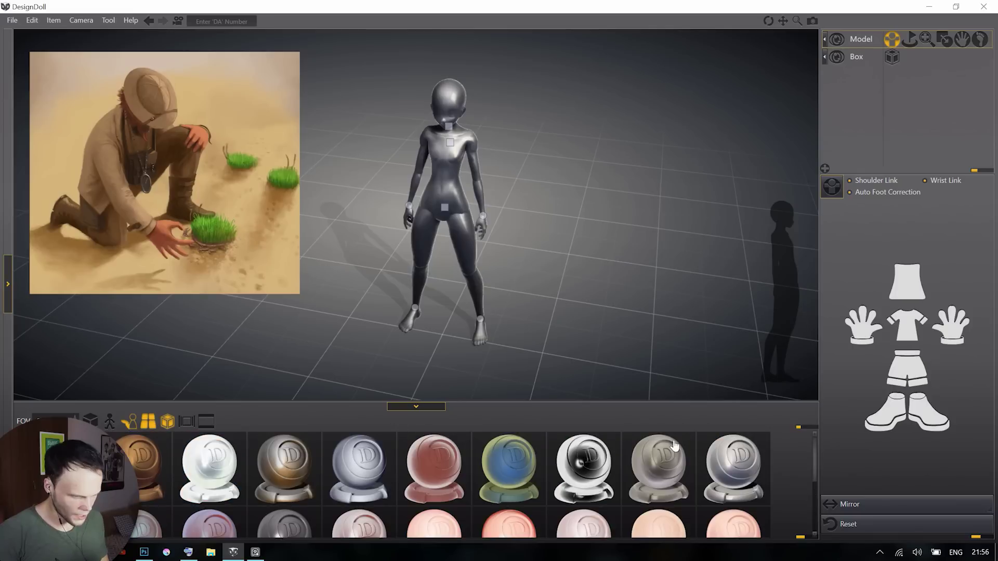
Widen the camera preview panel and orbit its camera to look down from above
left_click(440, 411)
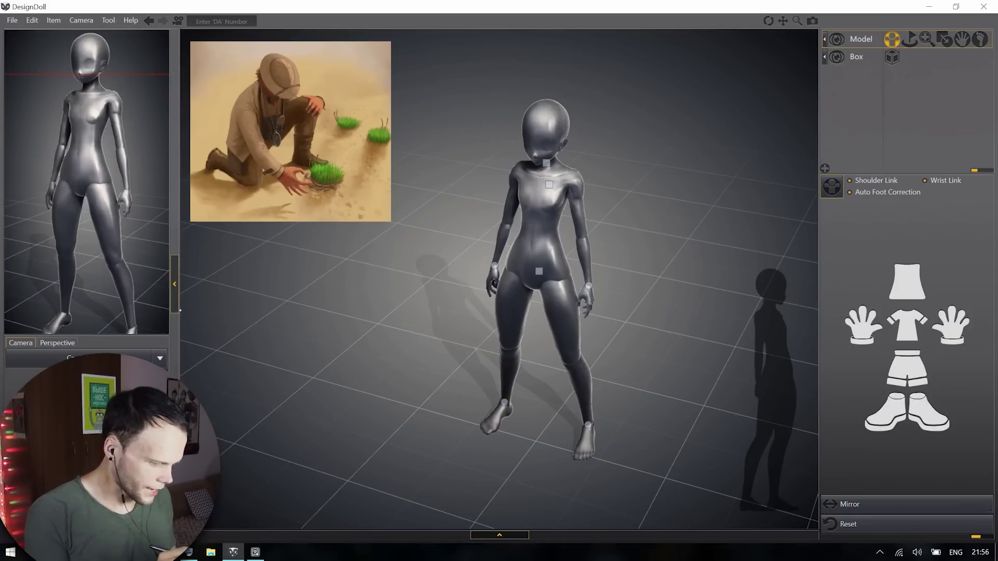
left_click_drag(178, 329, 265, 340)
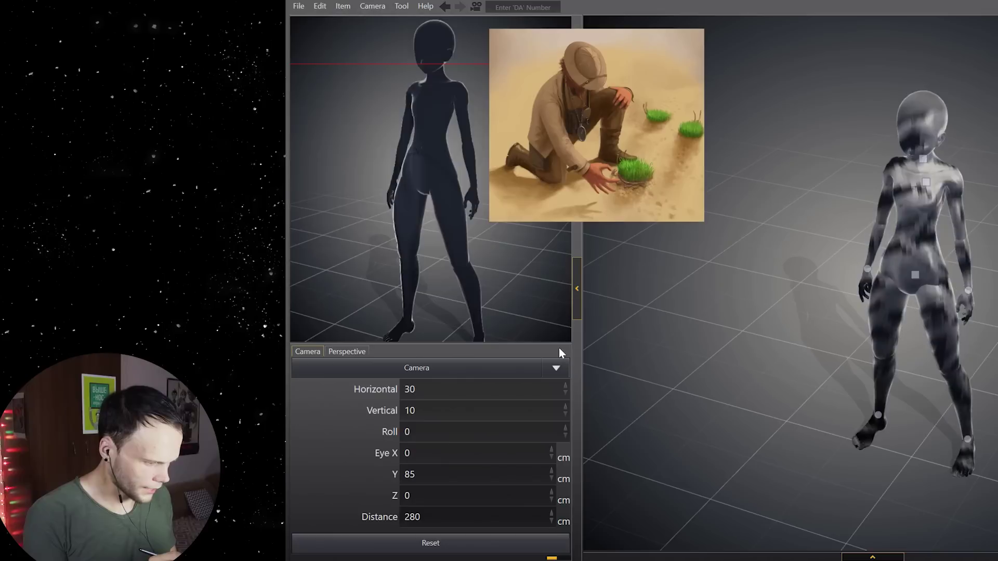
left_click_drag(355, 231, 616, 336, "alt")
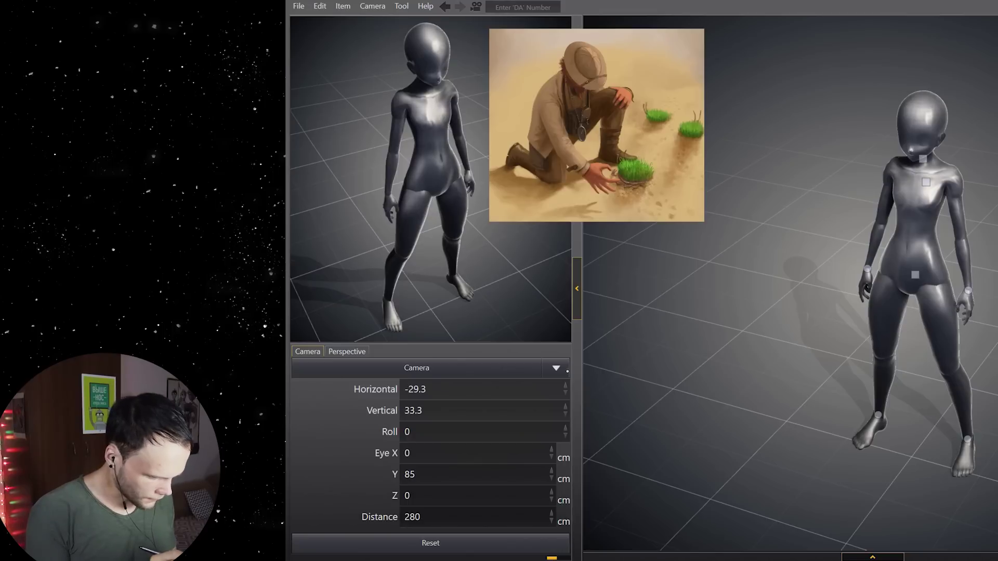
Set the preview camera's perspective field of view to 22
left_click(354, 352)
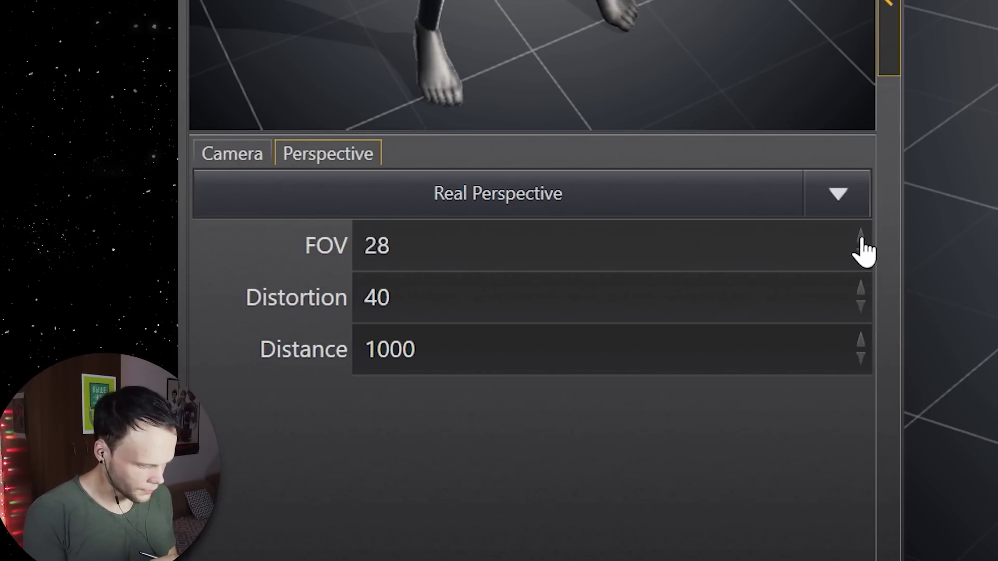
left_click(860, 239)
left_click(860, 254)
left_click(860, 254)
left_click(861, 253)
left_click(861, 253)
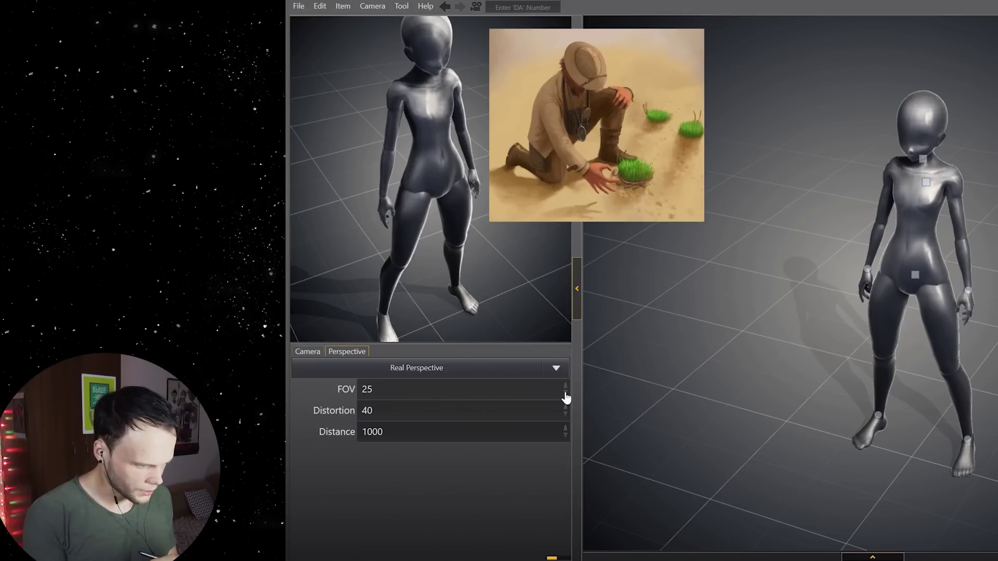
left_click(565, 394)
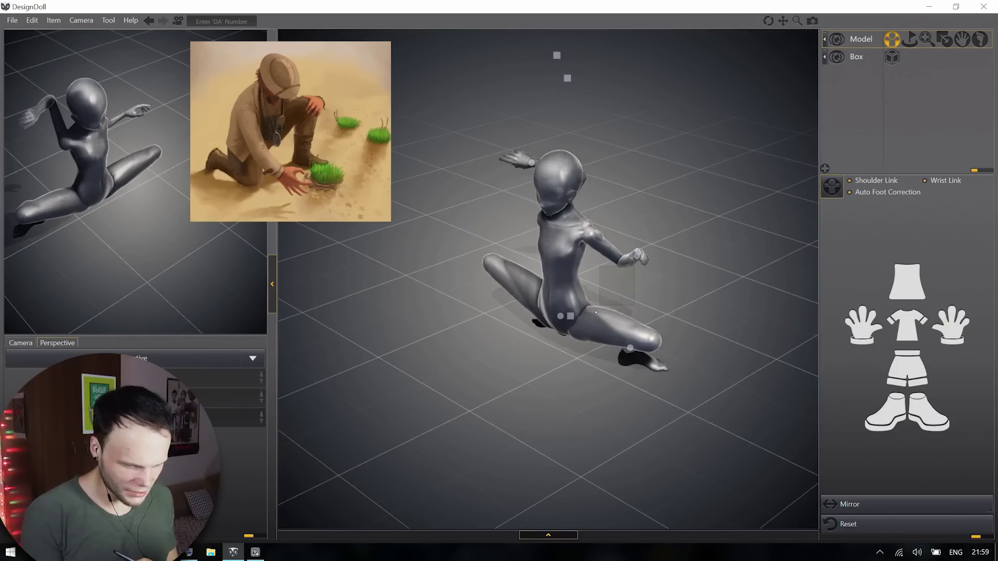
Bring the mannequin's wrist down onto its hip and orbit to a high overhead view
left_click_drag(637, 255, 592, 310)
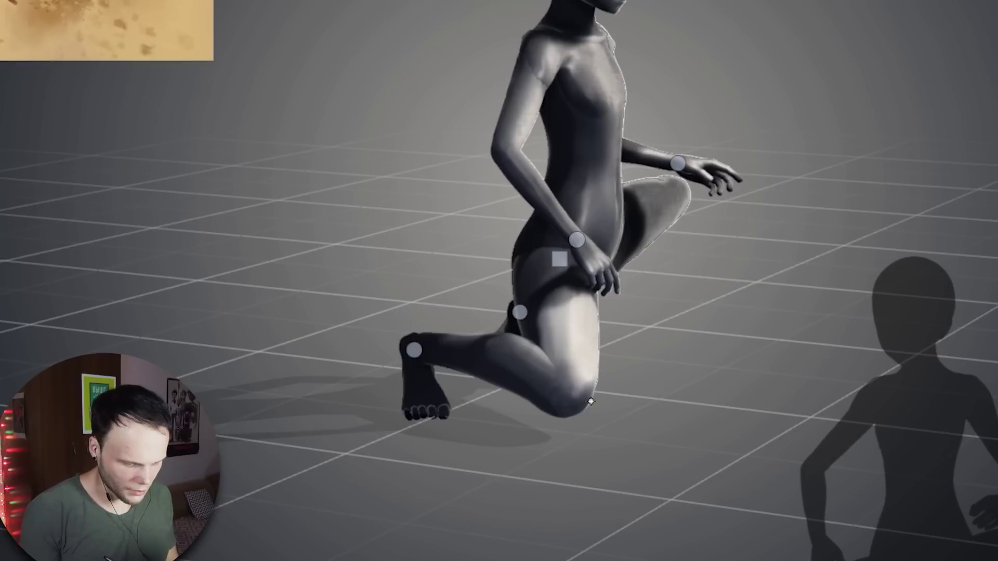
left_click_drag(650, 383, 429, 363, "alt")
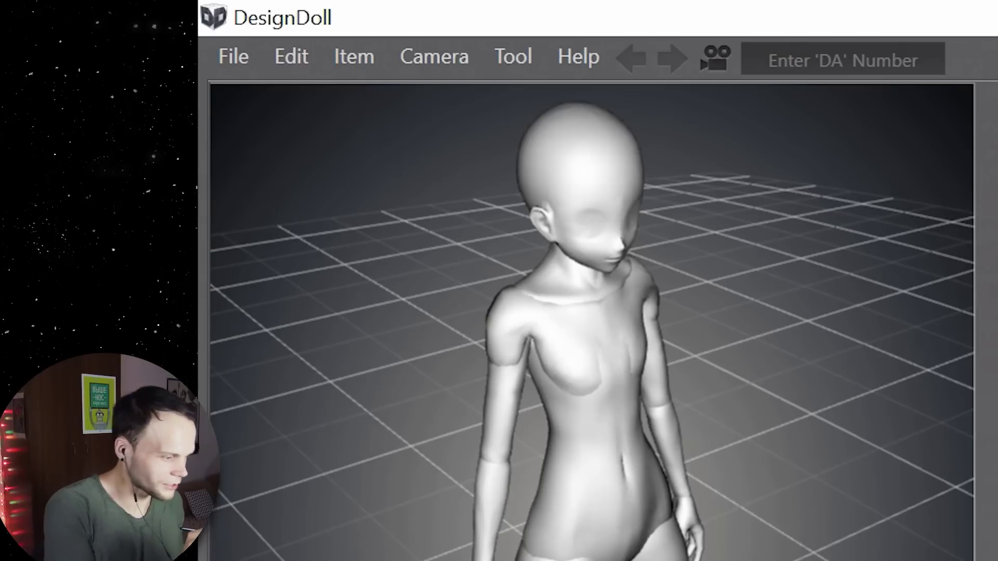
Attempt to open a saved pose file from the File menu
left_click(233, 56)
left_click(274, 109)
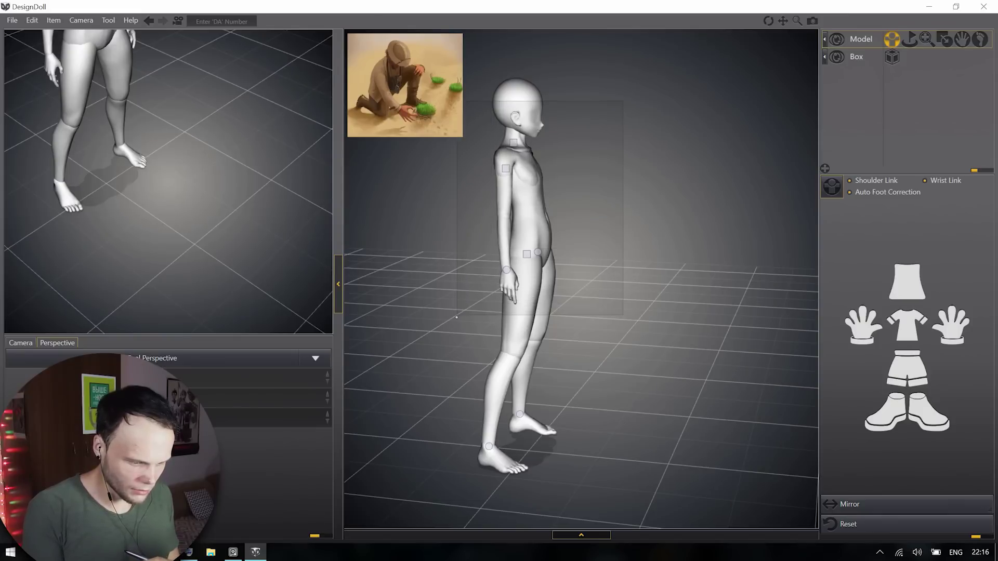
Pull the standing mannequin down from the hip into a deep kneeling lunge
left_click(542, 253)
right_click_drag(538, 252, 562, 250)
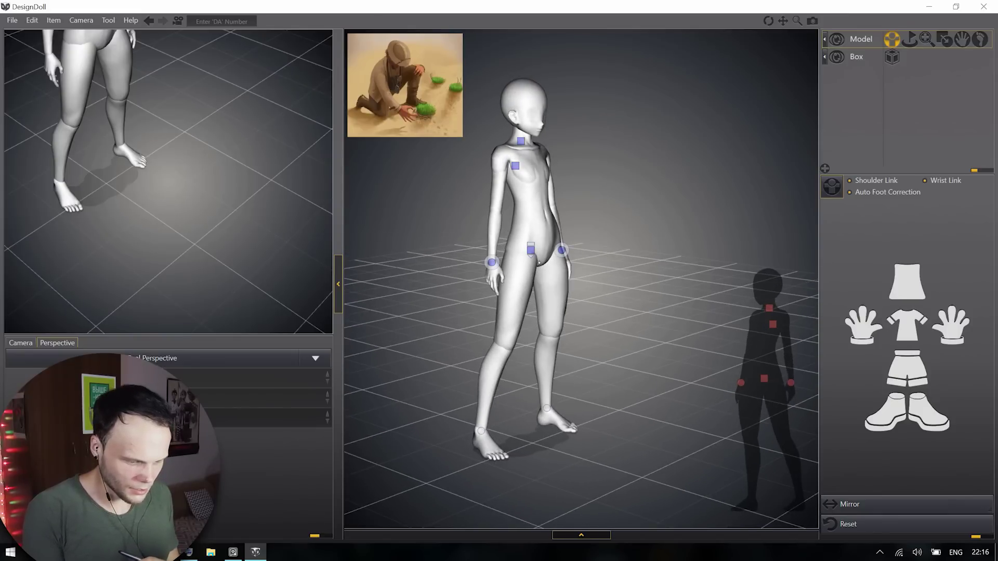
mouse_move(562, 250)
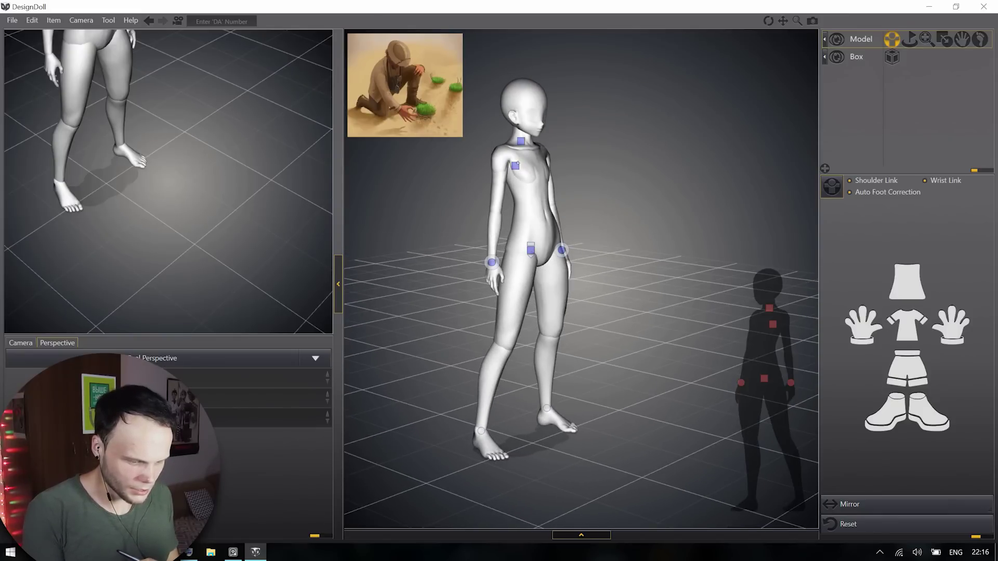
left_click_drag(523, 175, 558, 287)
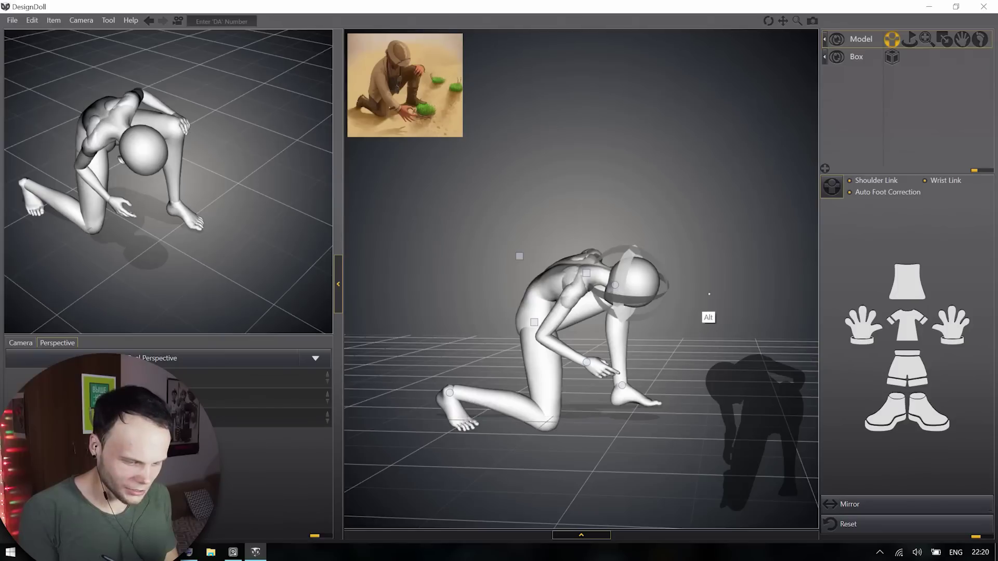
left_click_drag(619, 309, 661, 167, "alt")
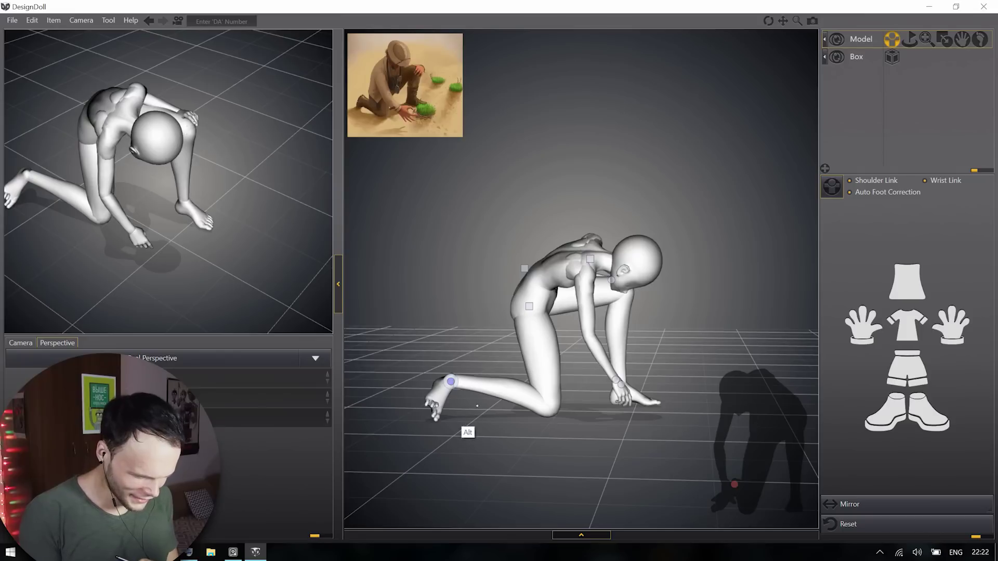
Stretch the back leg behind and set its foot down, checking it up close
left_click_drag(468, 426, 679, 392, "alt")
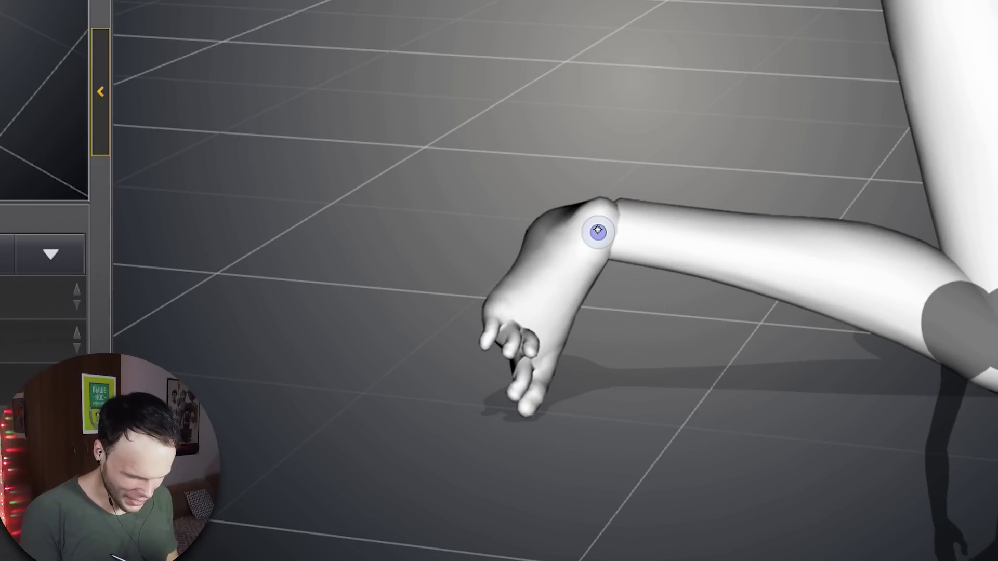
left_click_drag(598, 230, 646, 272)
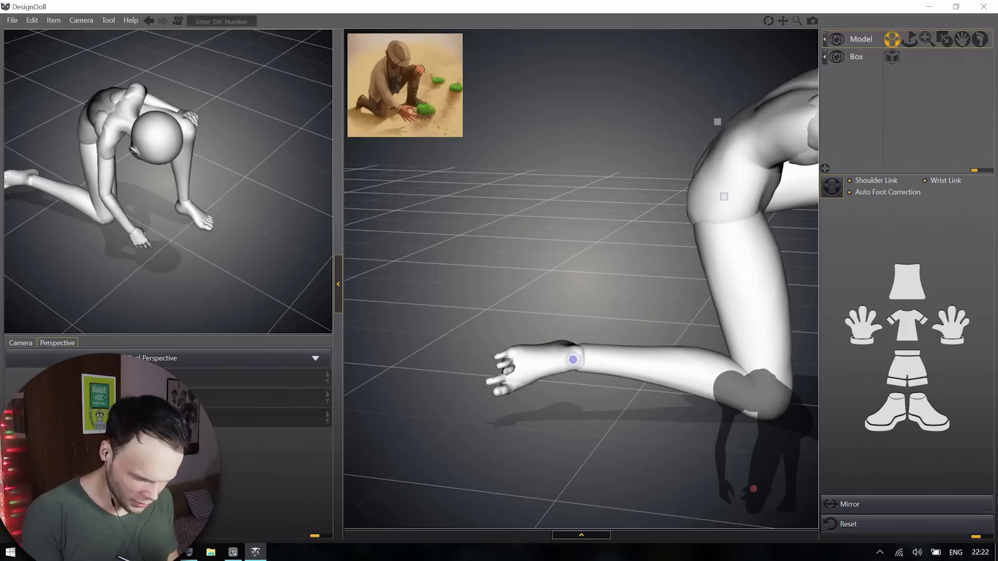
left_click_drag(467, 400, 626, 450, "alt")
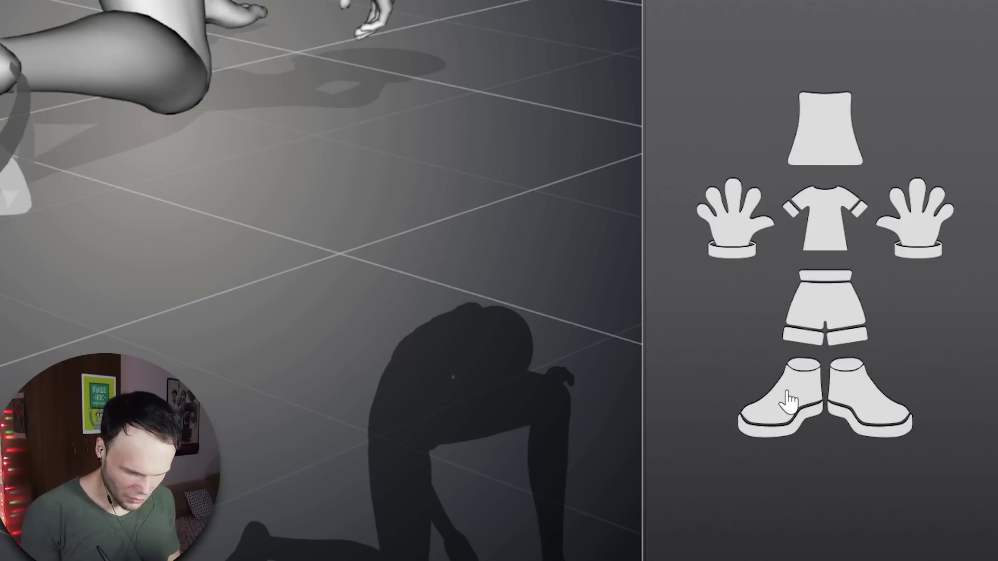
Step through the body-part selector from the feet up to the upper body
left_click(788, 405)
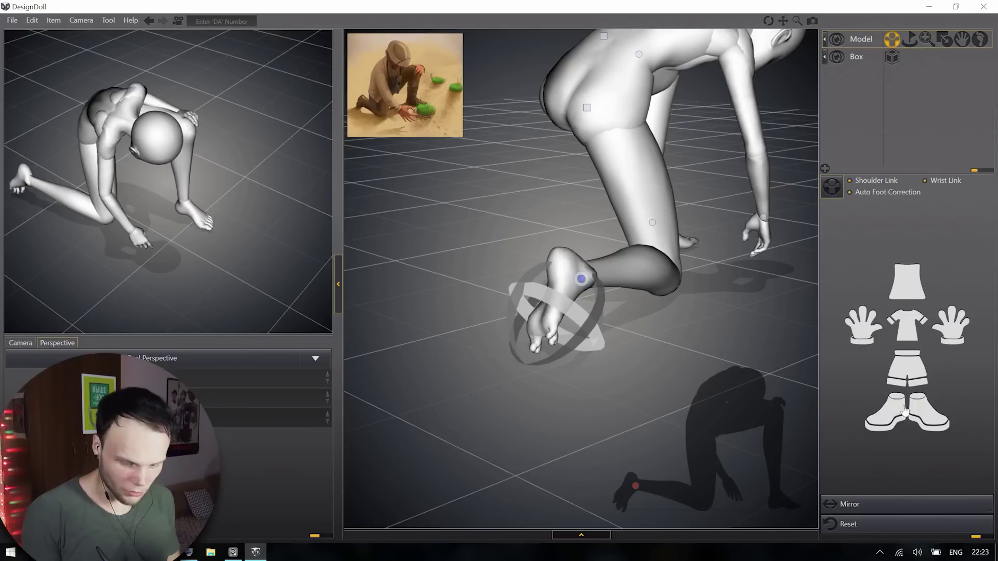
left_click(834, 398)
left_click(899, 380)
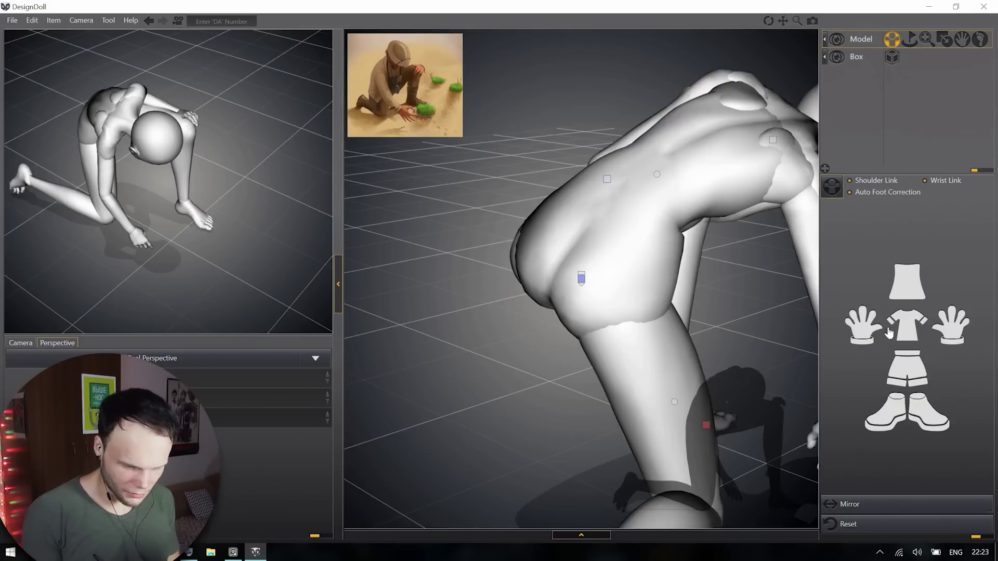
left_click(898, 325)
left_click(902, 295)
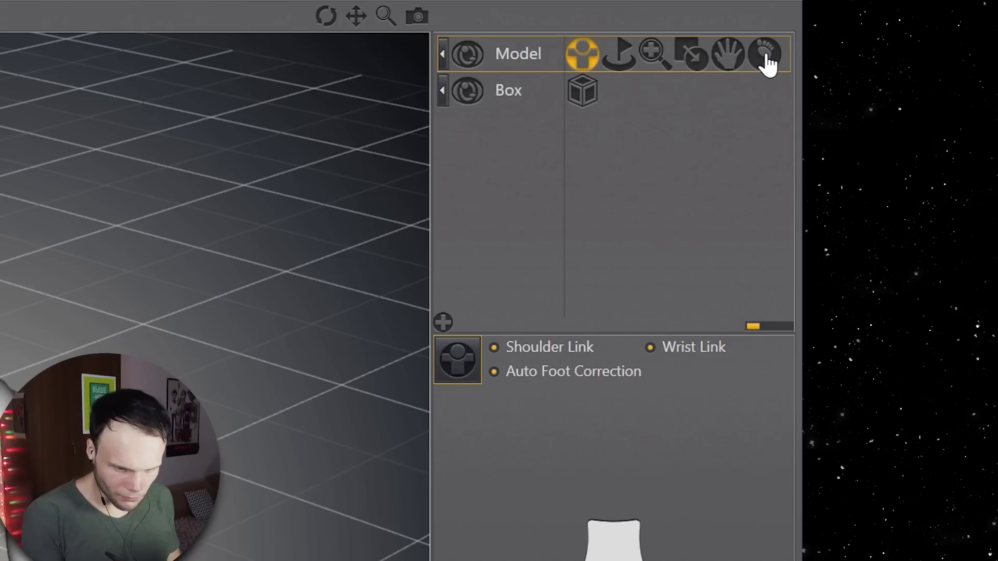
Curl the back foot's toes under against the floor, then return foot controls to simple mode
left_click(766, 57)
left_click_drag(905, 341, 893, 281)
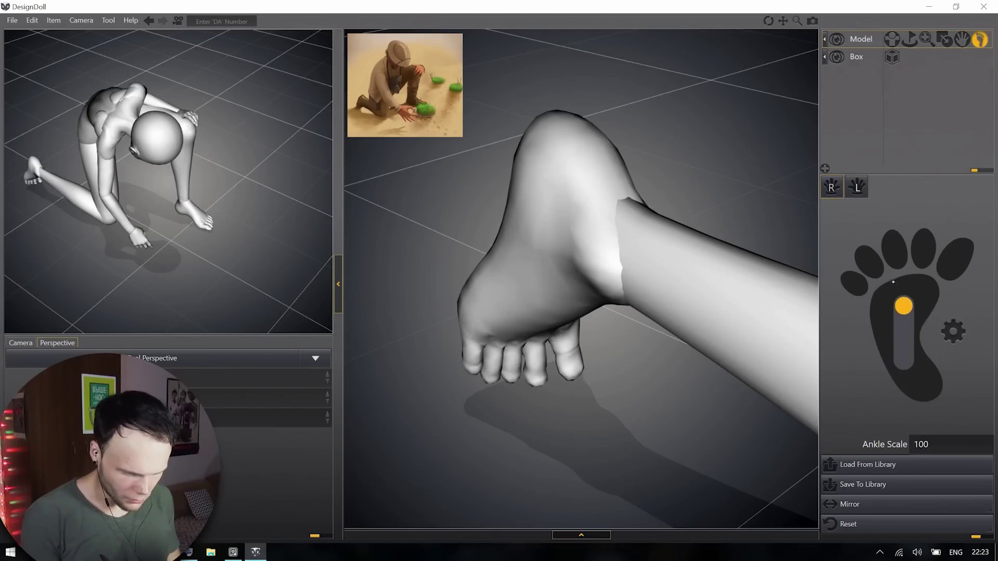
left_click_drag(899, 337, 898, 369)
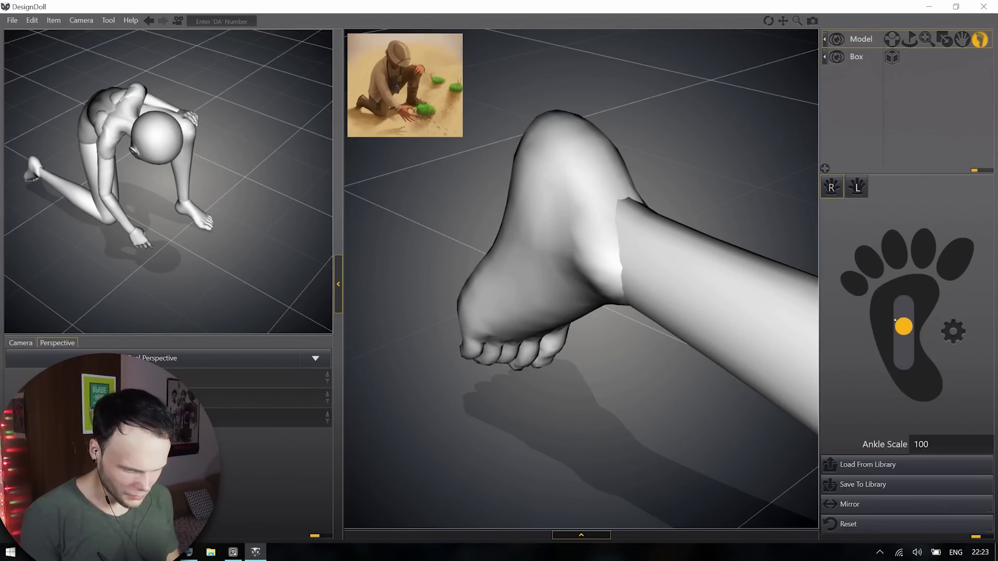
left_click_drag(896, 320, 895, 304)
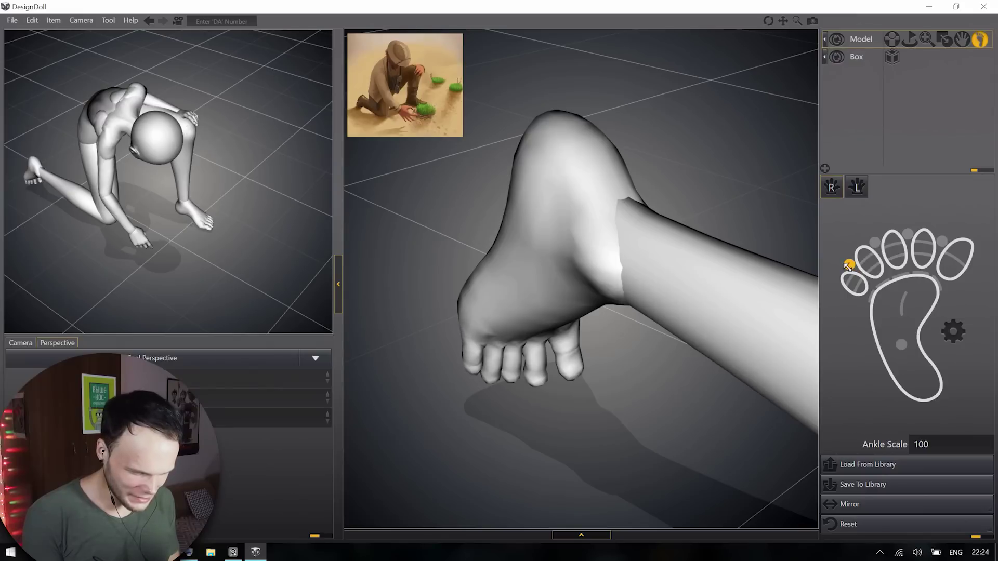
left_click(953, 333)
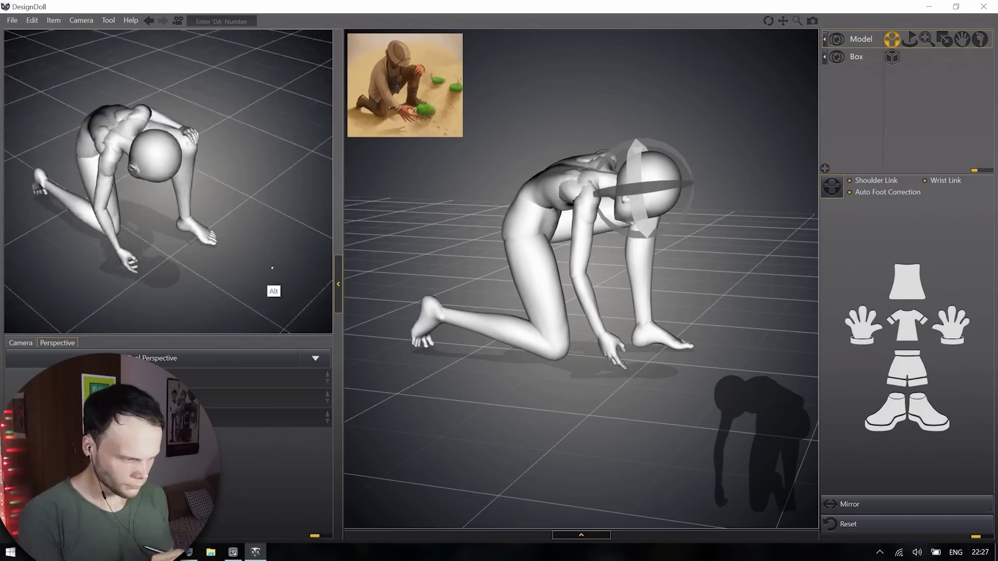
Nudge the kneeling mannequin's hips twice, checking the crouch from low, overhead and side angles
left_click_drag(327, 387, 328, 387)
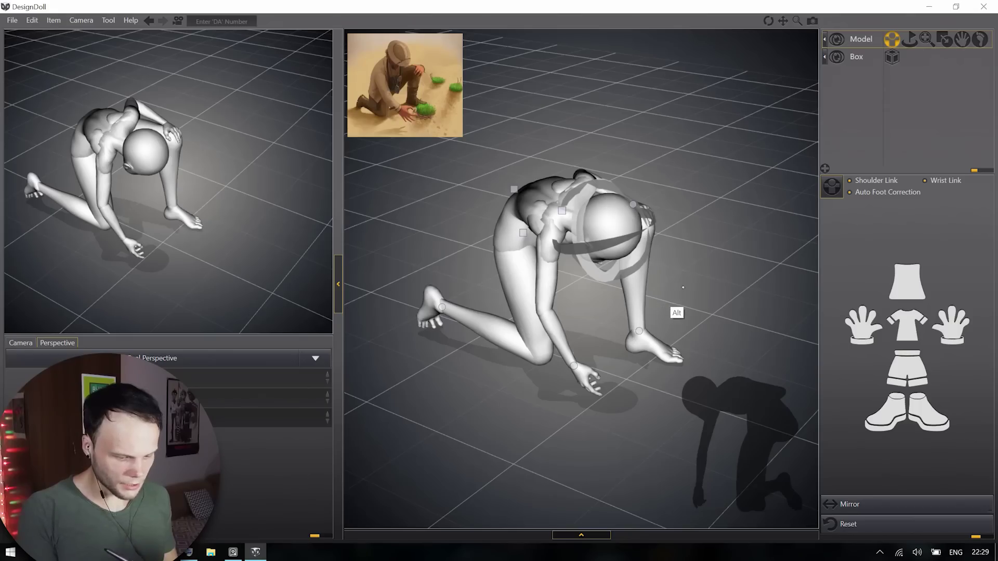
left_click_drag(683, 288, 751, 235, "alt")
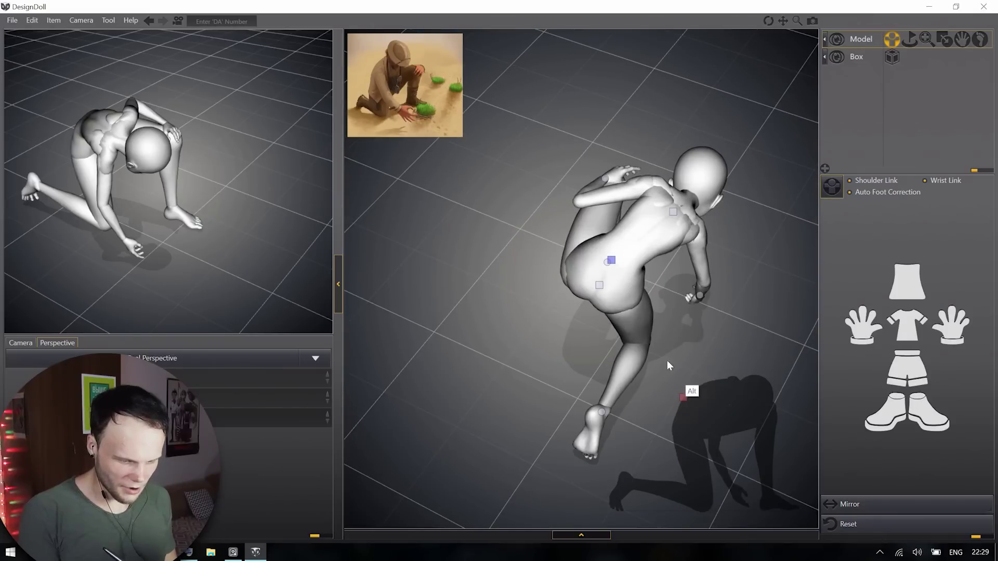
right_click_drag(668, 366, 583, 279, "alt")
left_click_drag(583, 279, 586, 282)
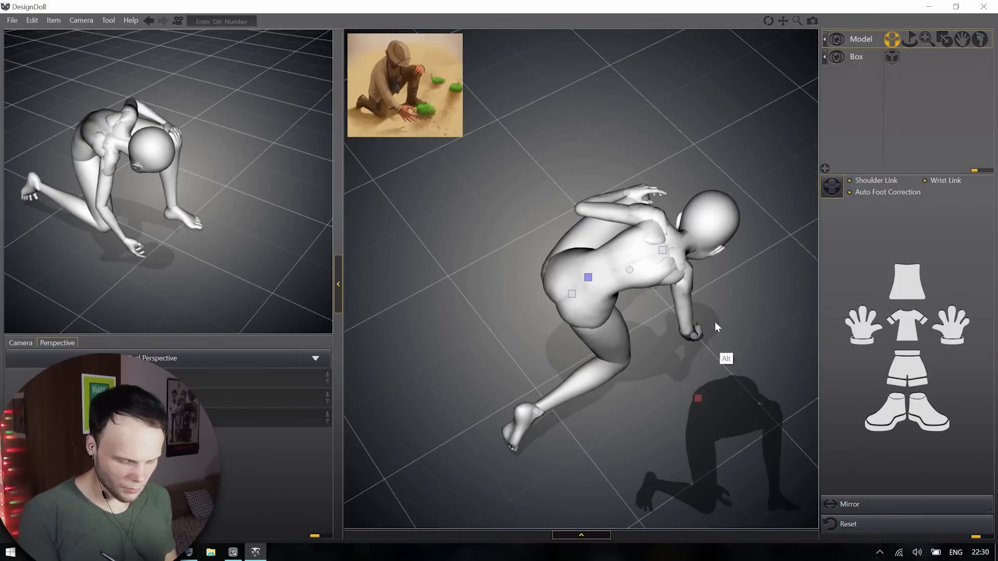
right_click_drag(715, 323, 543, 197, "alt")
left_click_drag(543, 198, 597, 203)
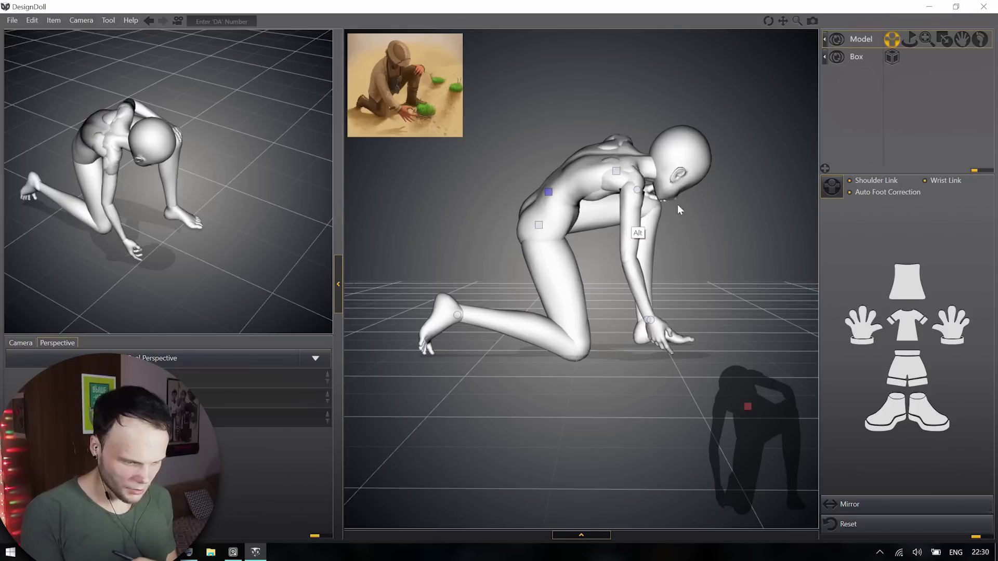
right_click_drag(678, 205, 664, 257, "alt")
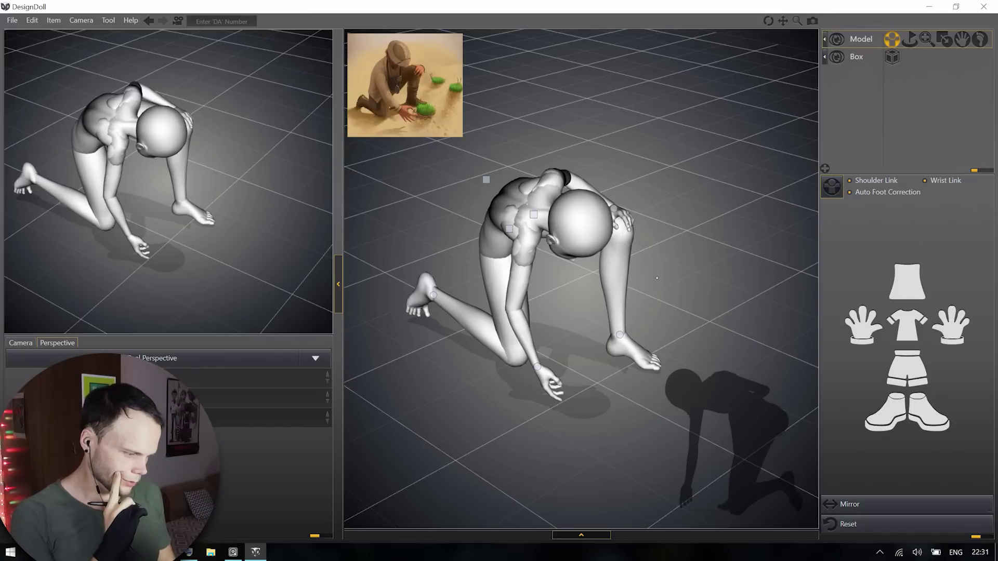
Switch the lower-left panel to the Camera tab for the side view
left_click(32, 345)
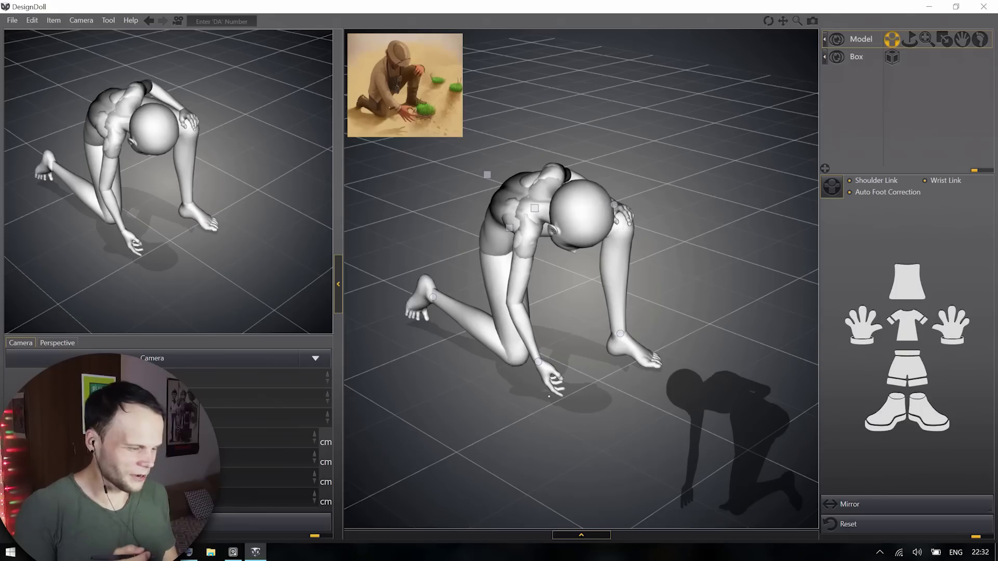
Select the mannequin's head, tilt it down toward the ground, and check it in the side view
left_click(584, 236)
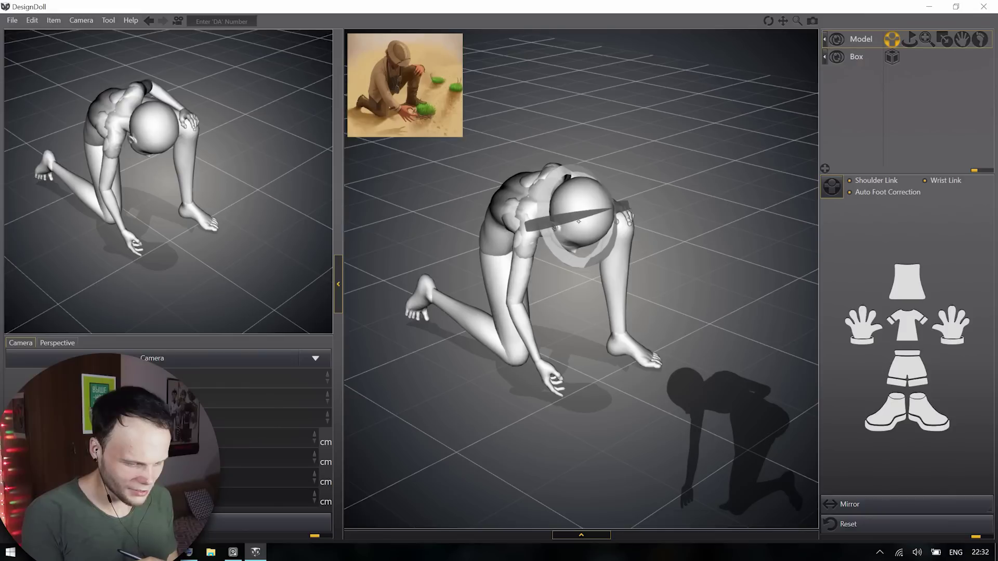
mouse_move(277, 285)
left_mouse_down("alt")
mouse_move(252, 264)
mouse_move(276, 277)
left_mouse_up("alt")
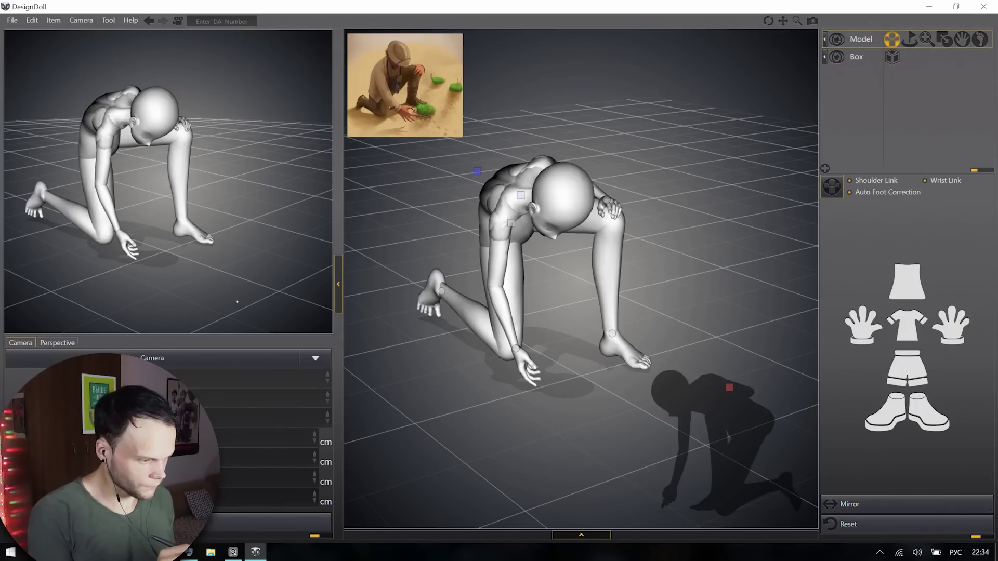
Collapse the left view and reference image, then zoom the main view in on the kneeling doll
left_click_drag(343, 285, 807, 292)
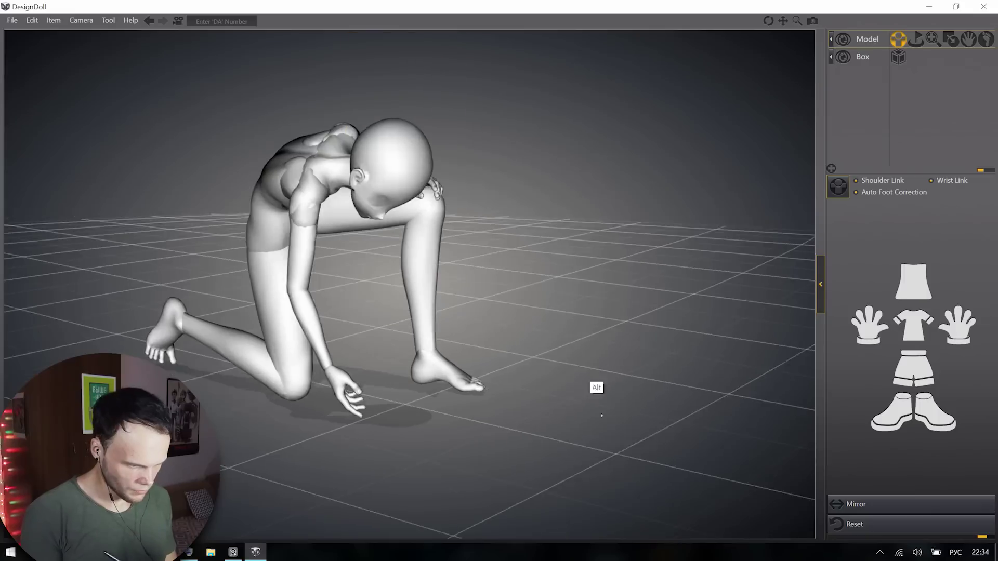
mouse_move(595, 364)
left_mouse_down("alt")
mouse_move(623, 346)
mouse_move(590, 362)
left_mouse_up("alt")
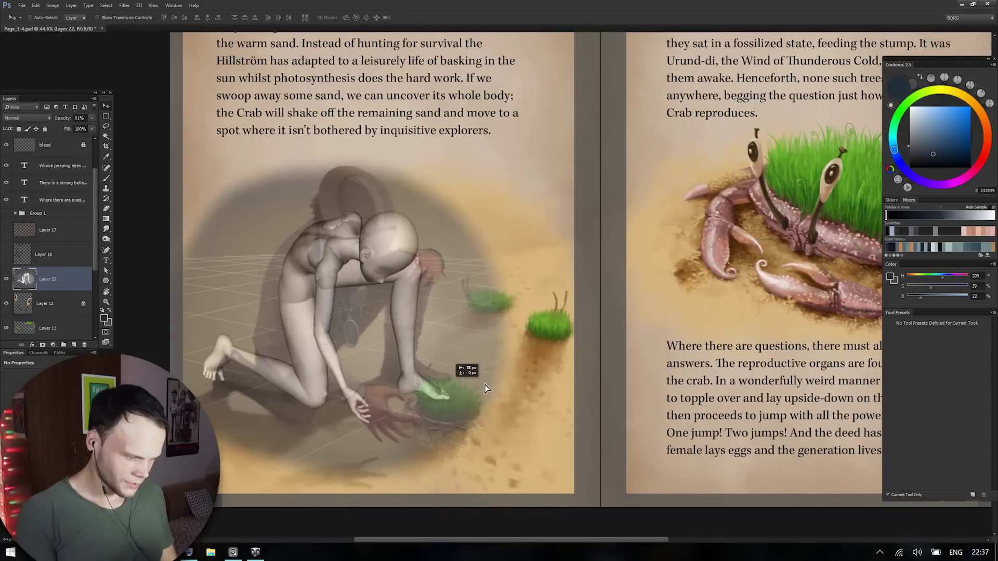
Move the mannequin screenshot layer onto the sand beside the grass tufts on the left page
left_click_drag(485, 385, 524, 370)
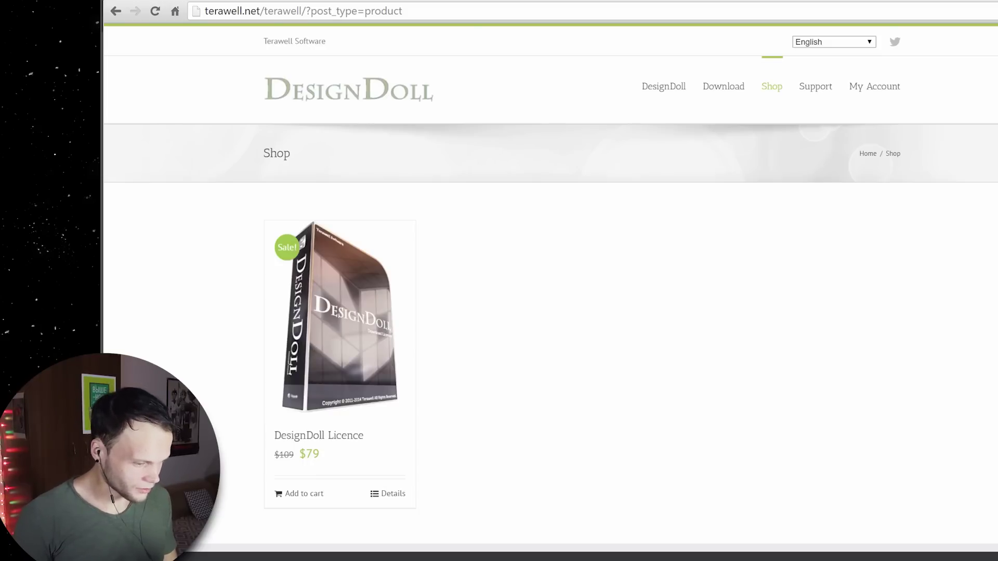
Reload the Terawell shop page to show the DesignDoll licence at $79
key("F5")
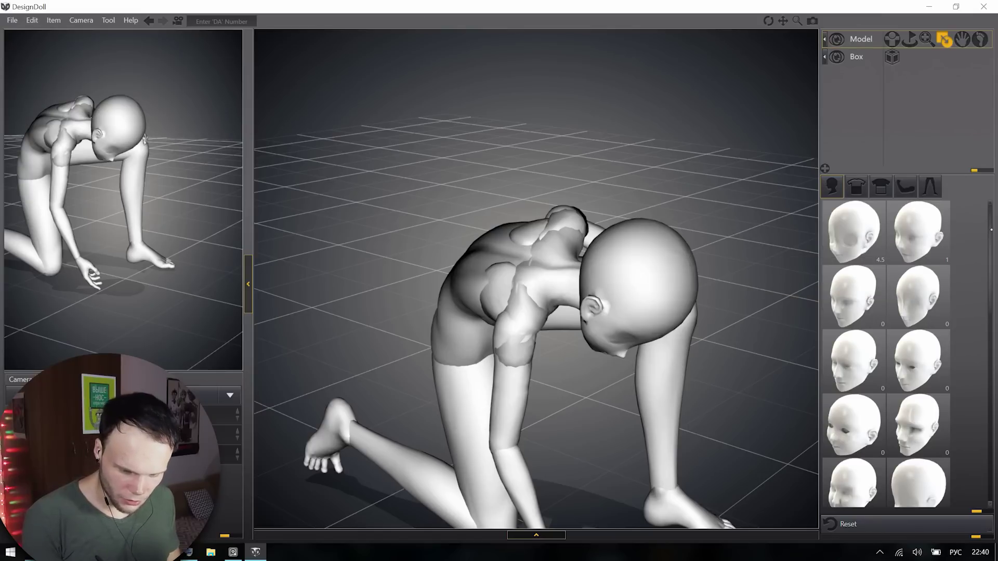
Try several head shape morphs, raising one to 7, then return the alien face to normal
mouse_move(853, 361)
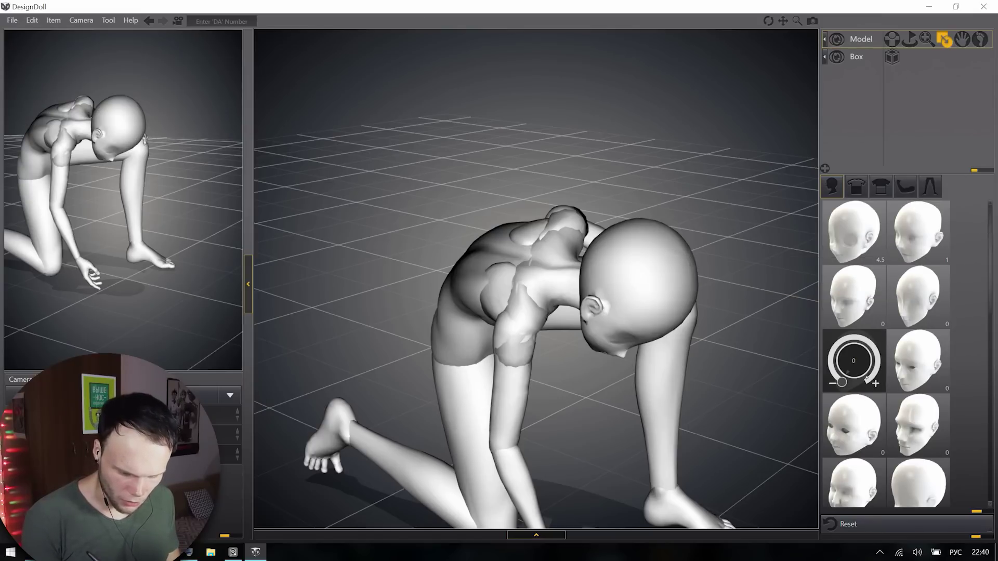
left_click_drag(841, 382, 866, 382)
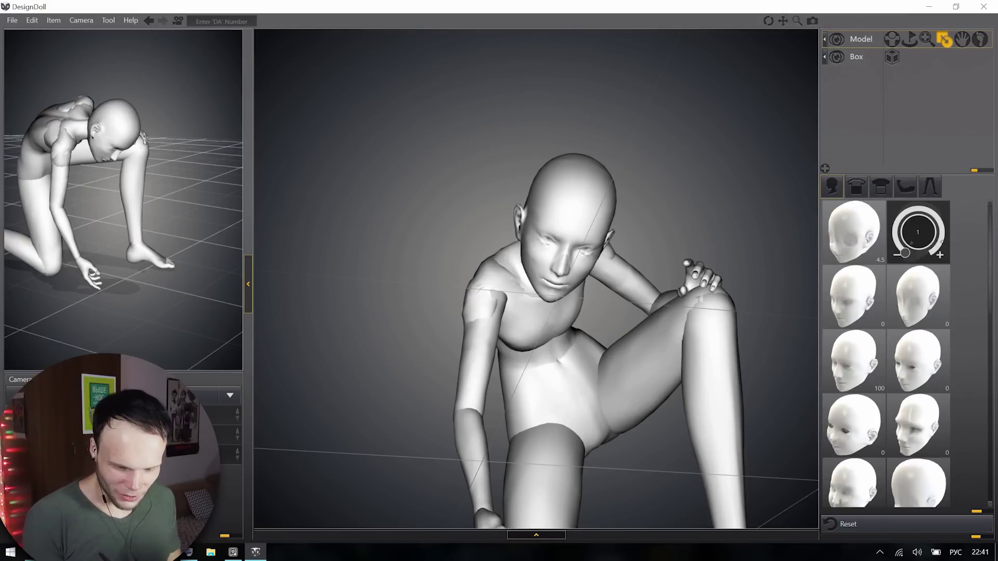
mouse_move(918, 231)
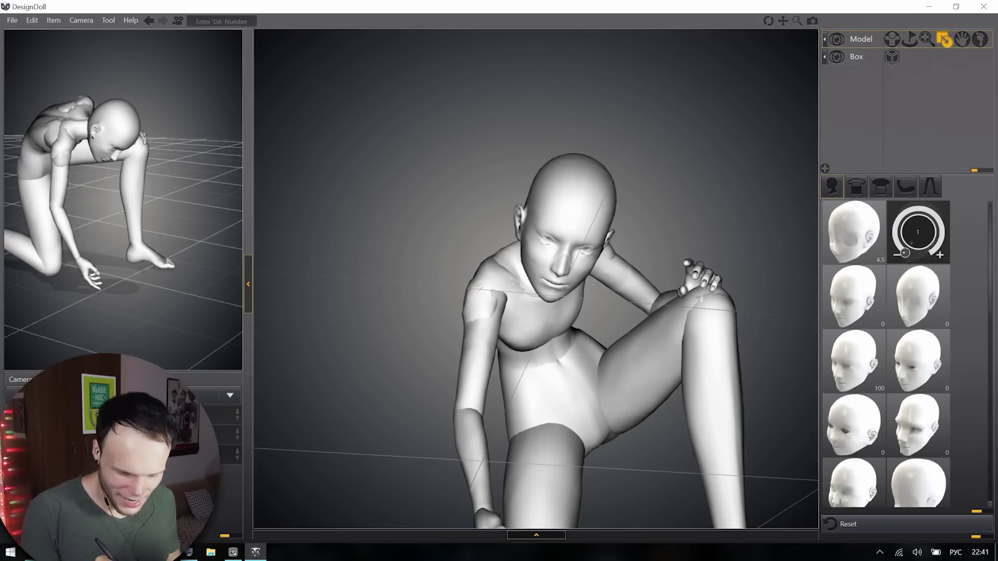
scroll(886, 354, "down", 3)
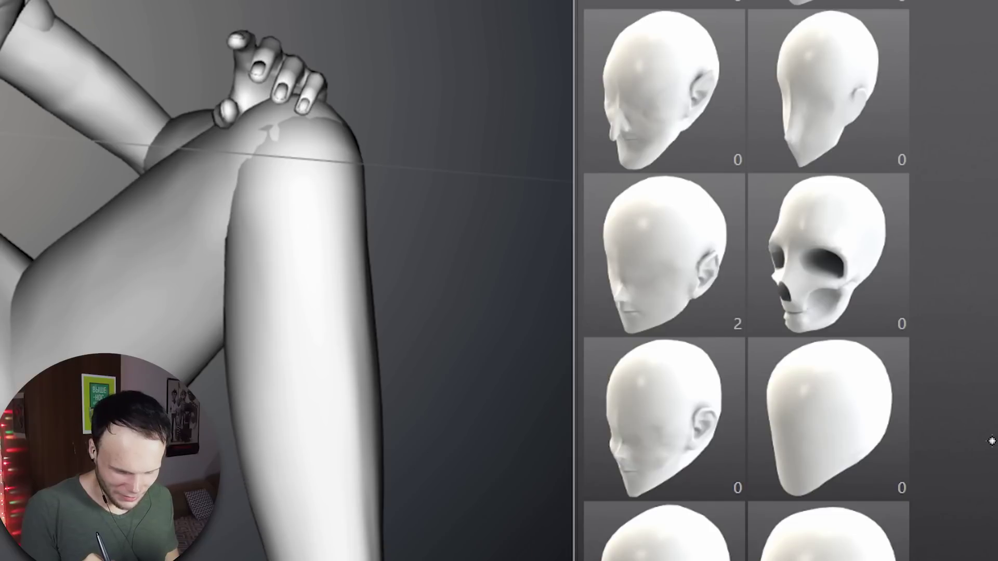
mouse_move(858, 285)
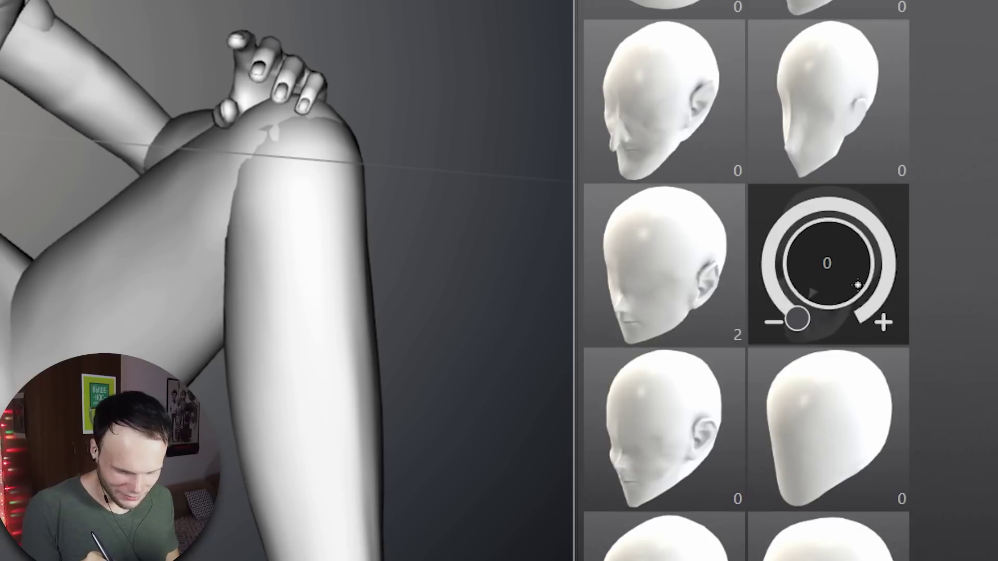
left_click_drag(794, 321, 777, 302)
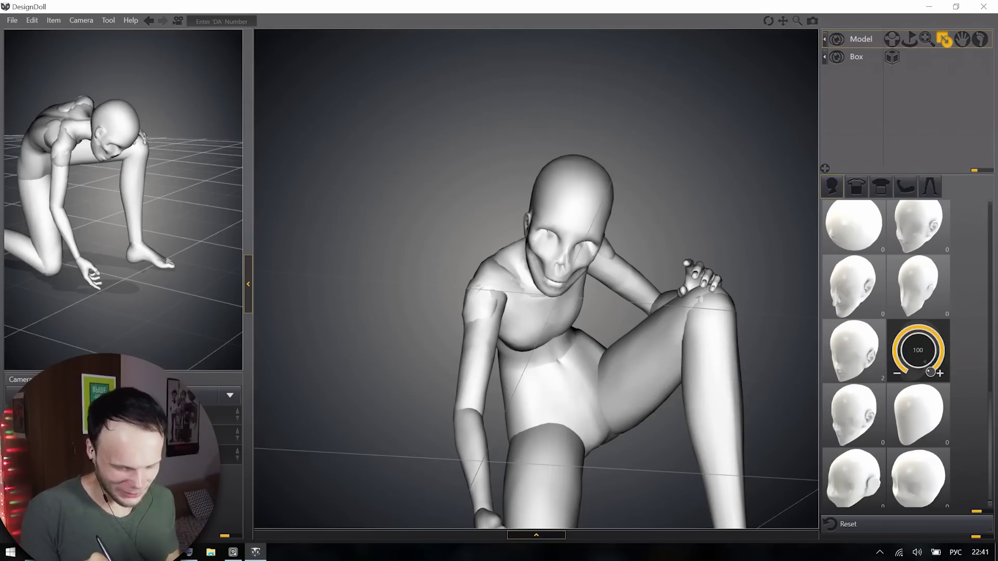
left_click_drag(930, 372, 988, 429)
scroll(853, 383, "down", 5)
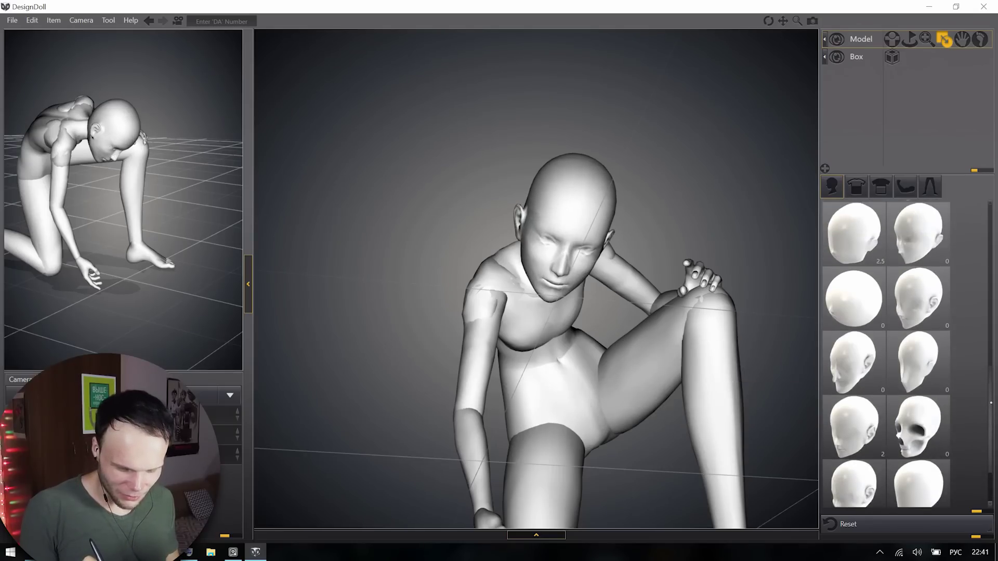
mouse_move(854, 382)
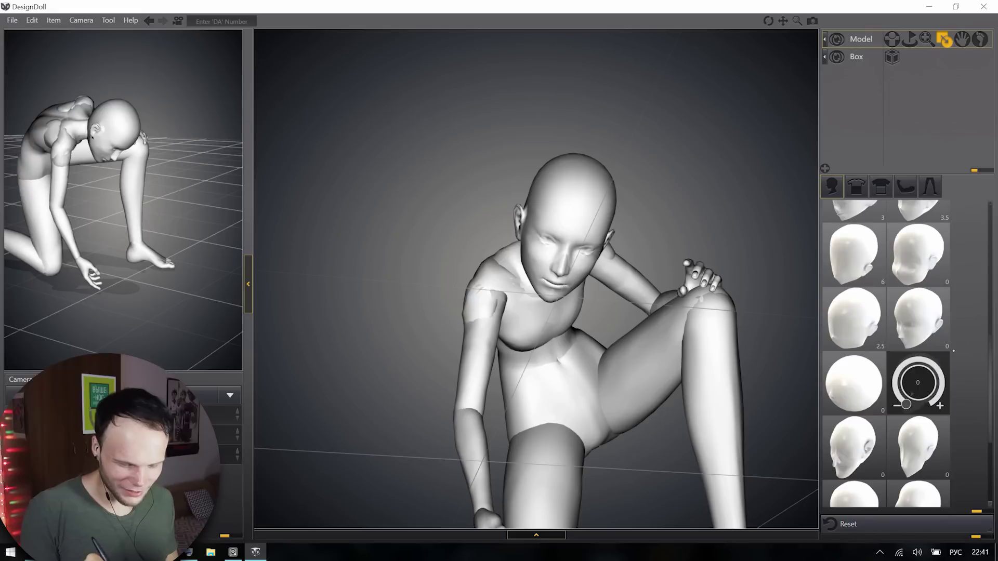
scroll(854, 312, "down", 3)
In the leg shape presets, dial up a leg morph to give the mannequin bulkier thighs
mouse_move(854, 232)
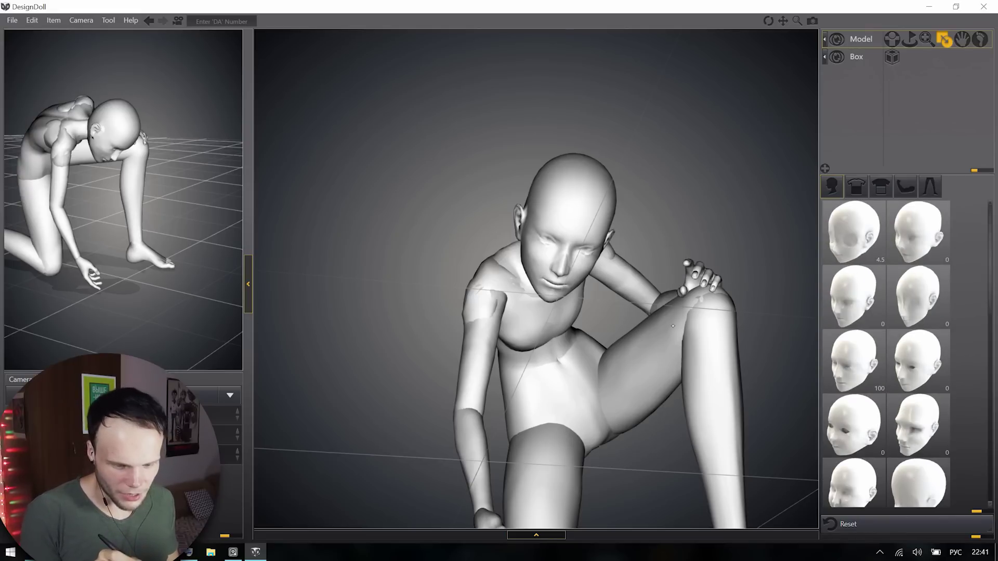
left_click(856, 186)
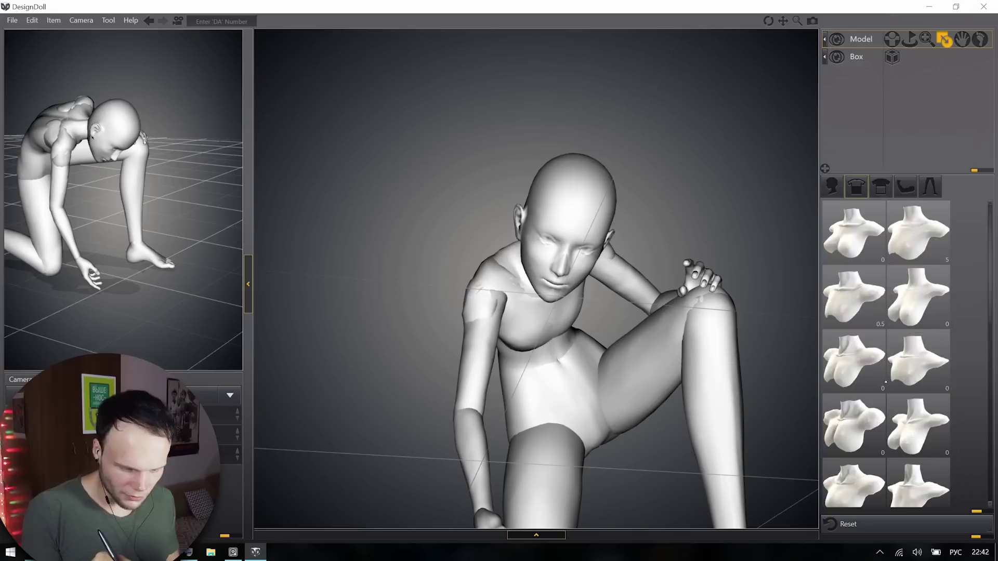
left_click(930, 186)
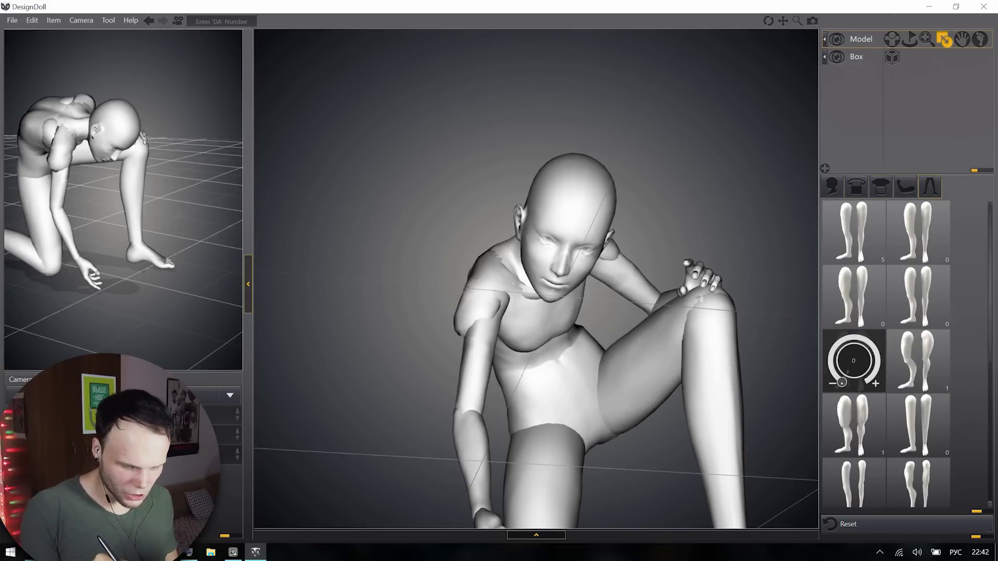
left_click_drag(855, 370, 856, 325)
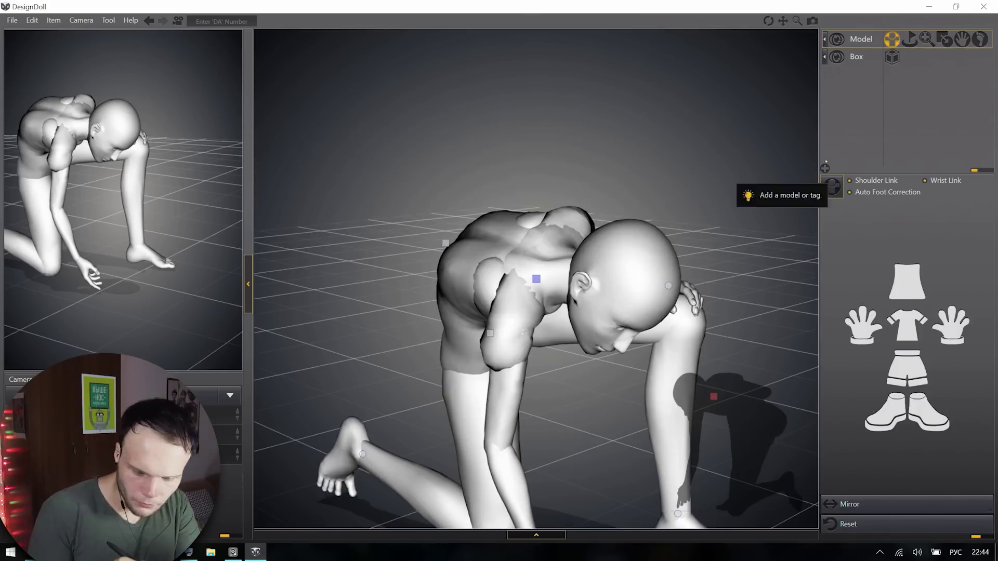
Delete the extra Model(2) mannequin, orbit to check the scene, and browse Doll-Atelier's sitting poses
left_click(825, 168)
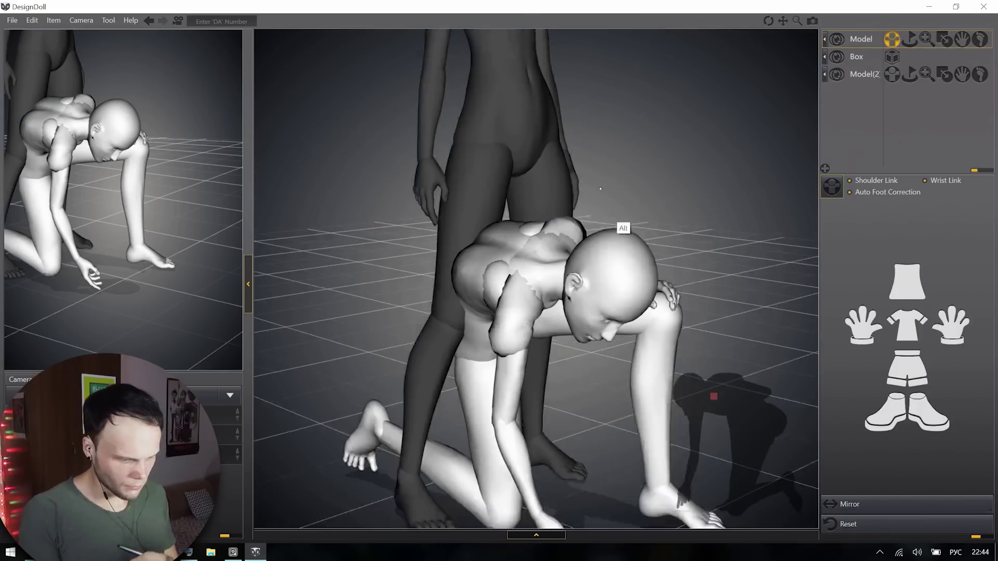
left_click_drag(626, 223, 784, 240, "alt")
key("Delete")
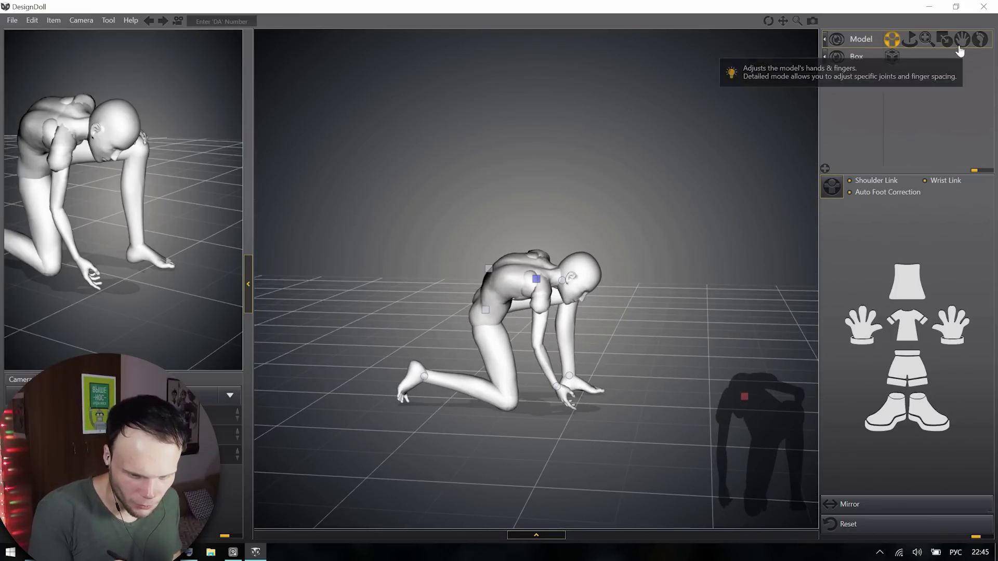
left_click_drag(672, 277, 679, 248, "alt")
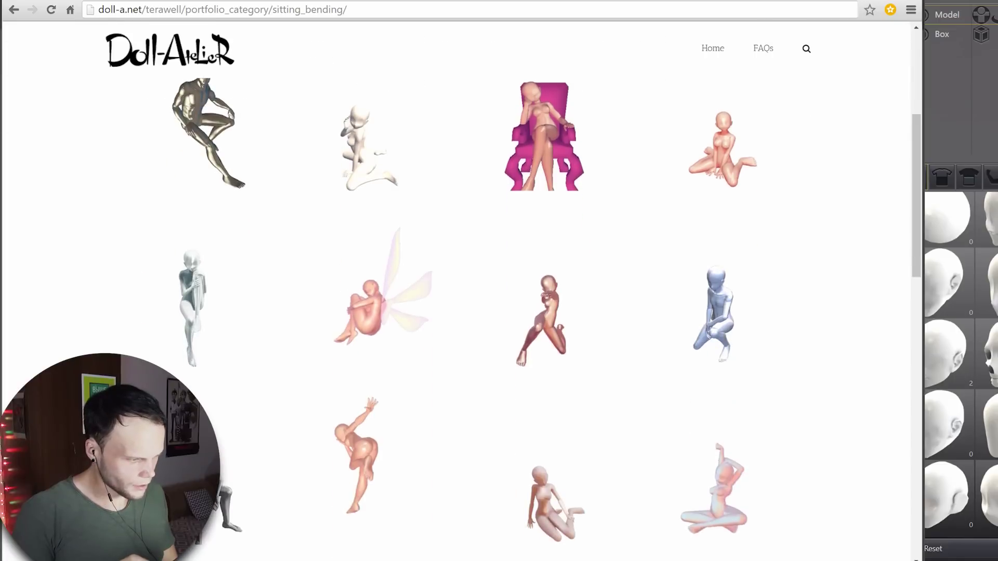
scroll(457, 312, "down", 5)
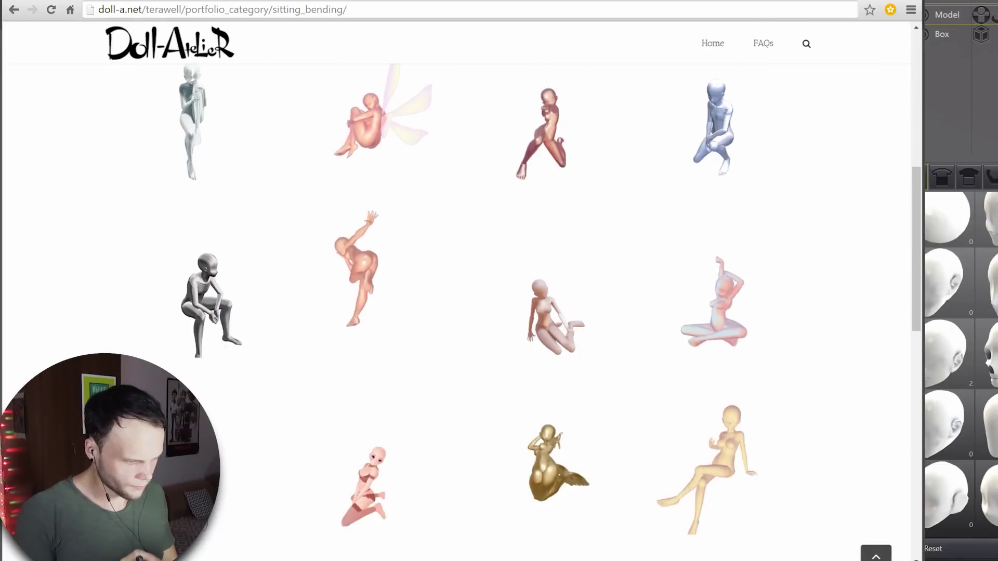
scroll(457, 312, "up", 6)
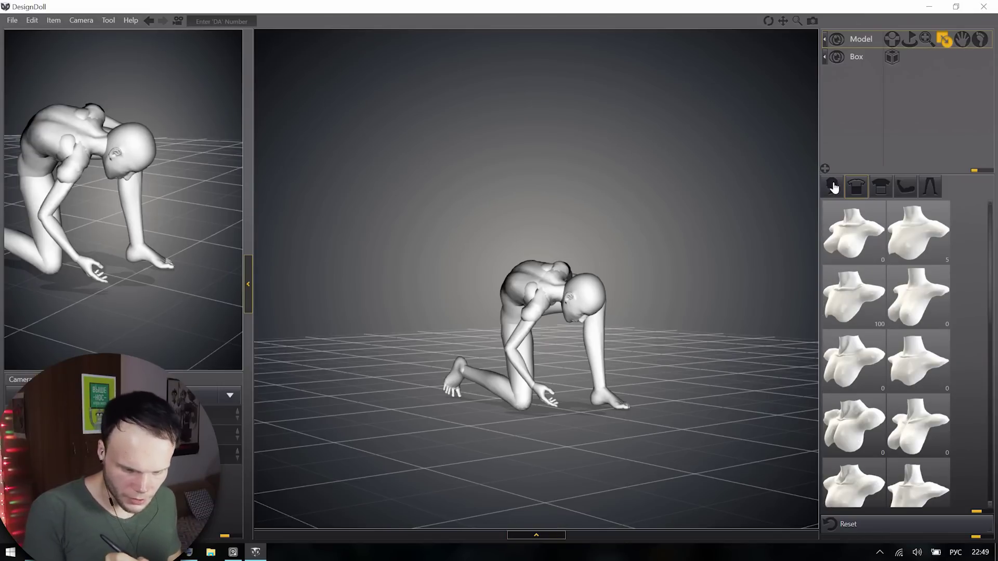
left_click(833, 187)
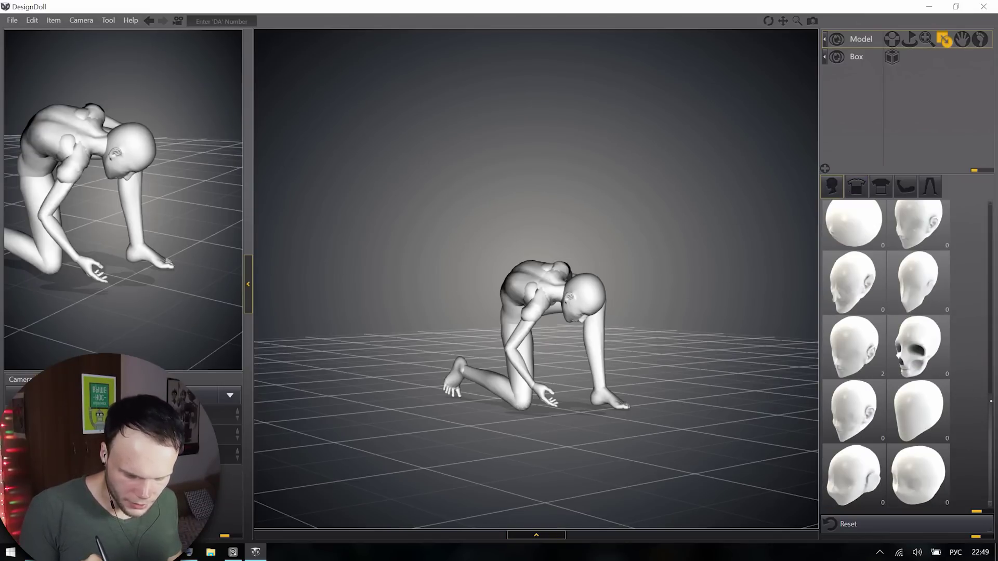
scroll(852, 366, "up", 8)
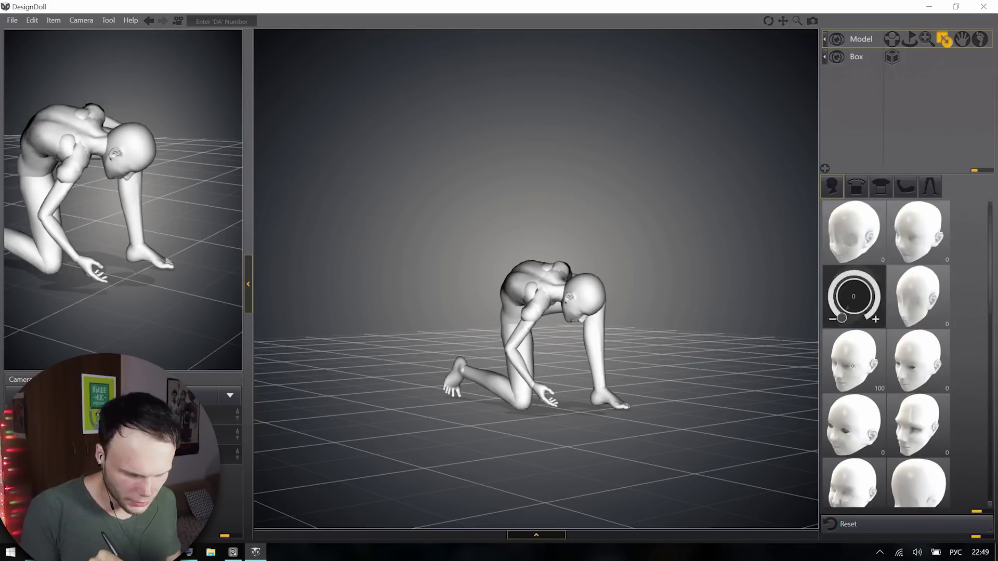